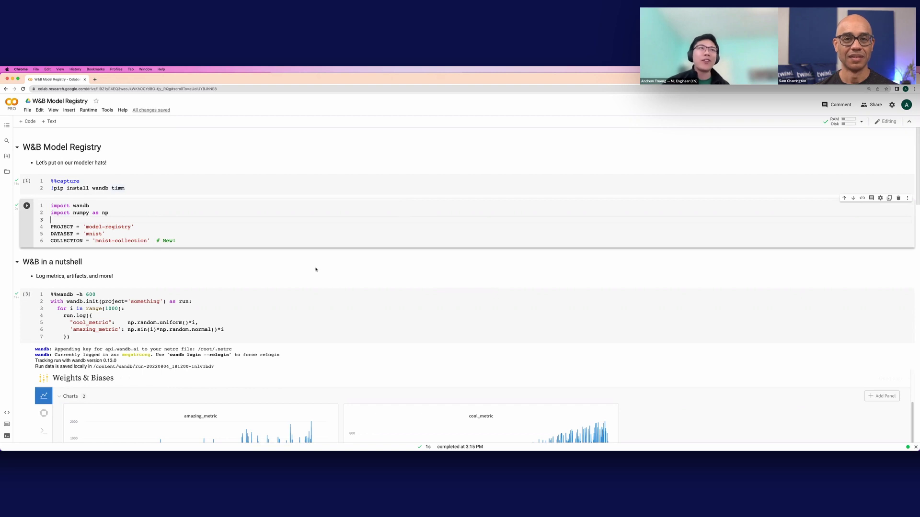
- Review the "W&B in a nutshell" cell's wandb.init and run.log code and its embedded amazing_metric and cool_metric charts
scroll(315, 268, "down", 2)
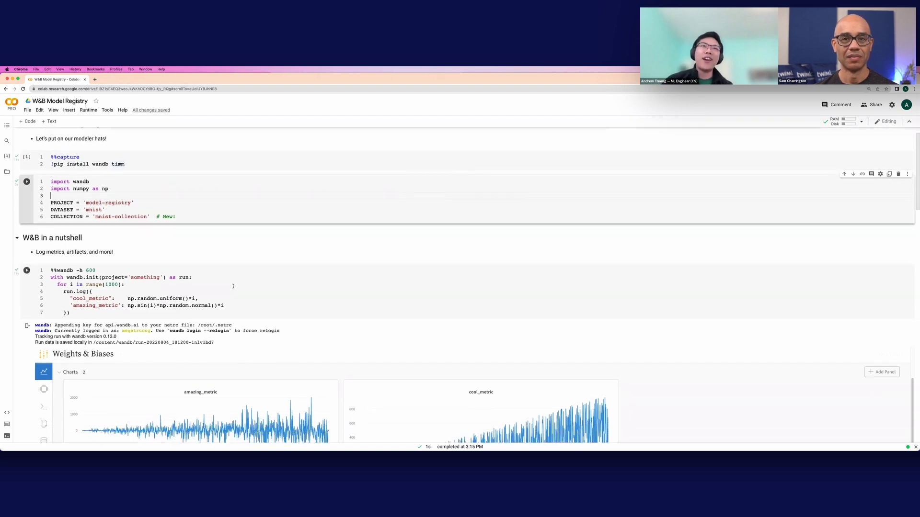
left_click_drag(50, 263, 191, 271)
mouse_move(65, 284)
left_mouse_down()
mouse_move(170, 310)
mouse_move(229, 312)
left_mouse_up()
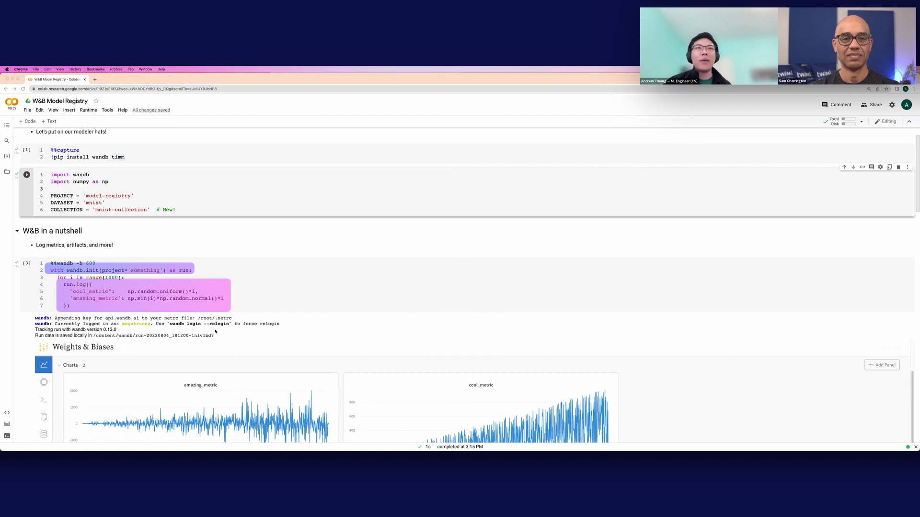
scroll(307, 286, "down", 3)
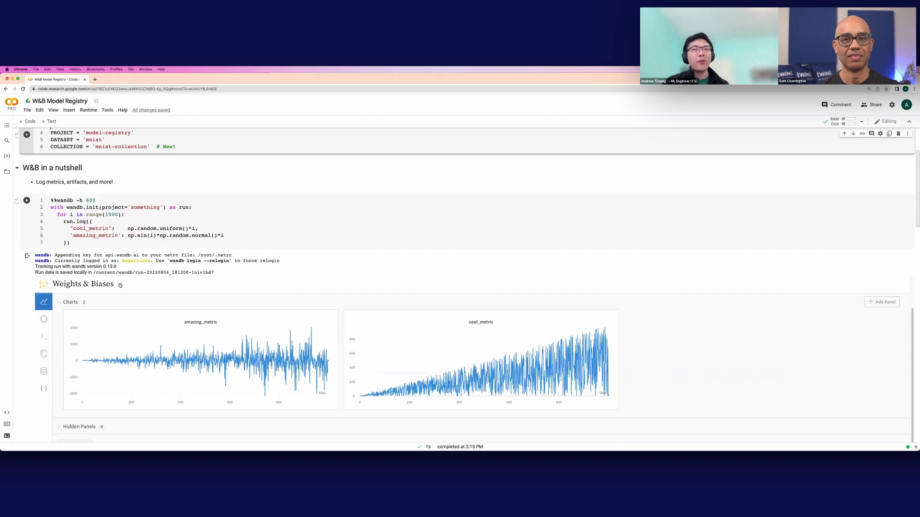
scroll(120, 282, "down", 1)
mouse_move(29, 254)
left_mouse_down()
mouse_move(417, 383)
mouse_move(624, 404)
left_mouse_up()
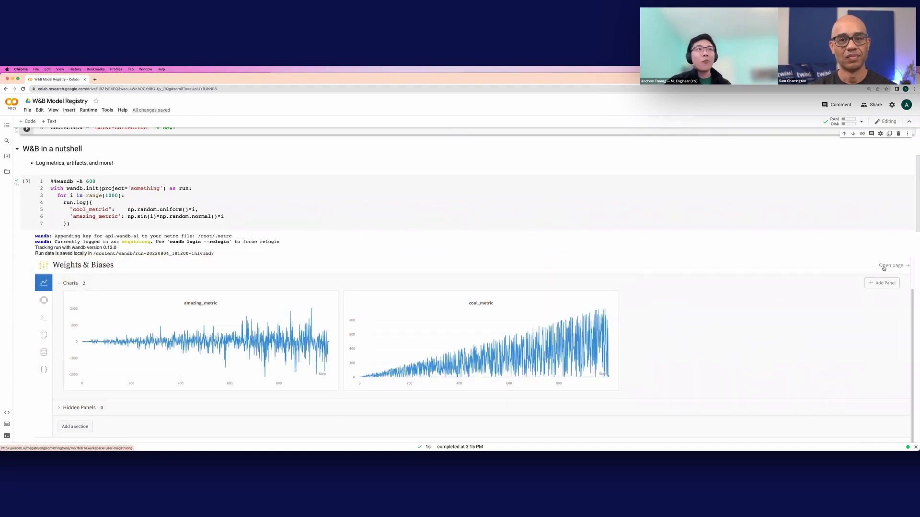
- View the logged run's full Weights & Biases page, closing it to return to the Colab notebook
left_click(884, 266)
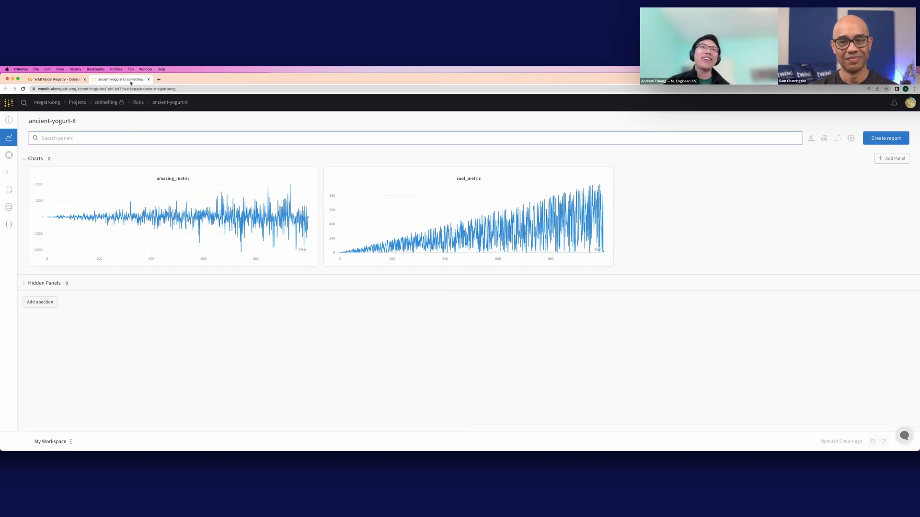
key("super+w")
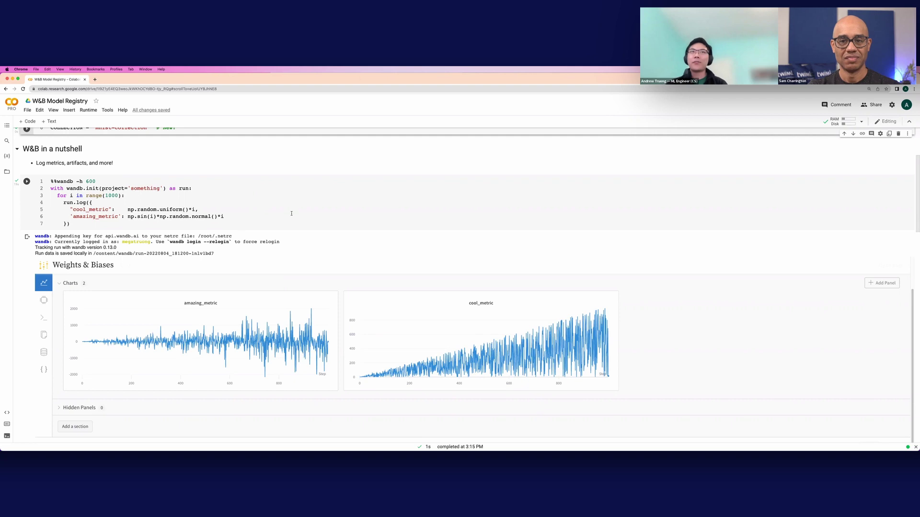
scroll(283, 210, "down", 1)
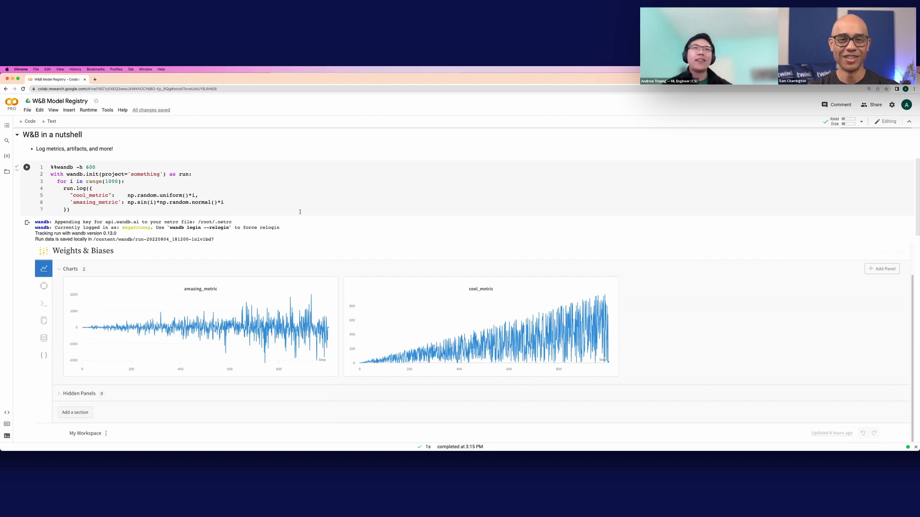
scroll(300, 212, "down", 1)
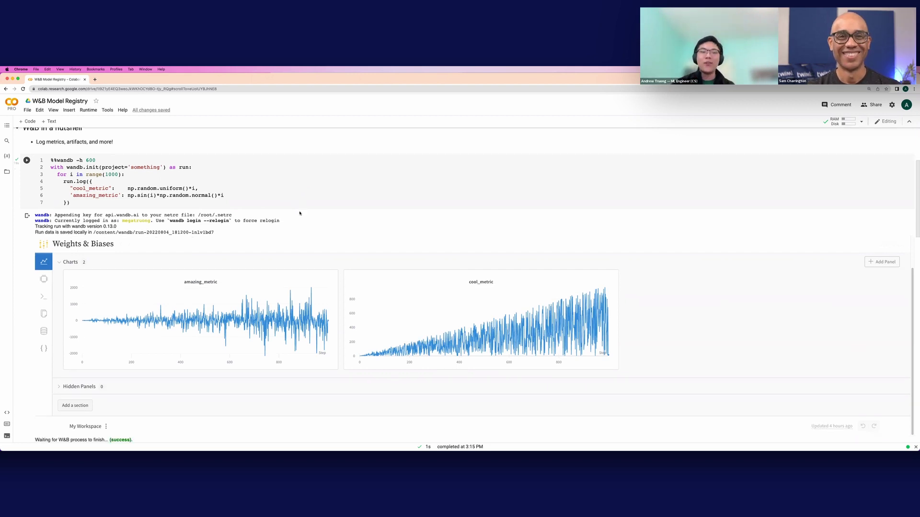
- Switch to the Weights & Biases window, display the model registry's Pastry Detection collection and enlarge the window to full screen
key("ctrl+alt+Left")
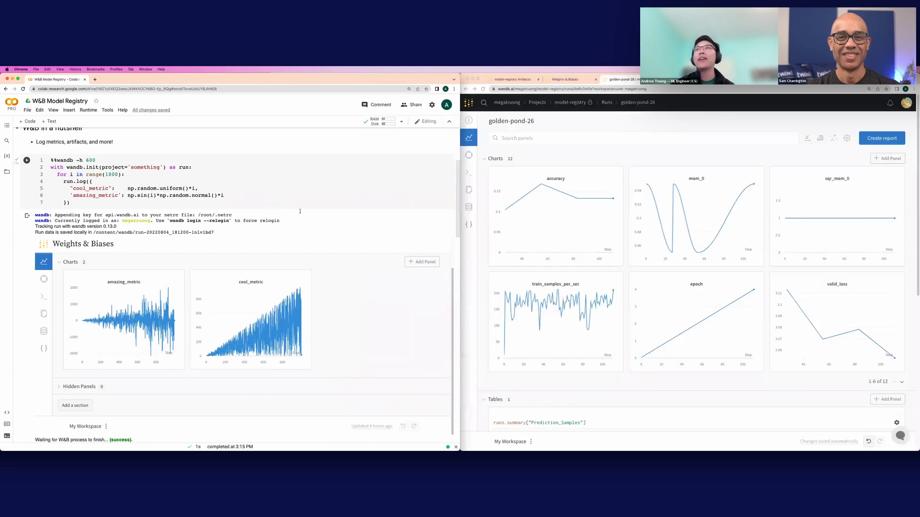
left_click(522, 80)
left_click(584, 253)
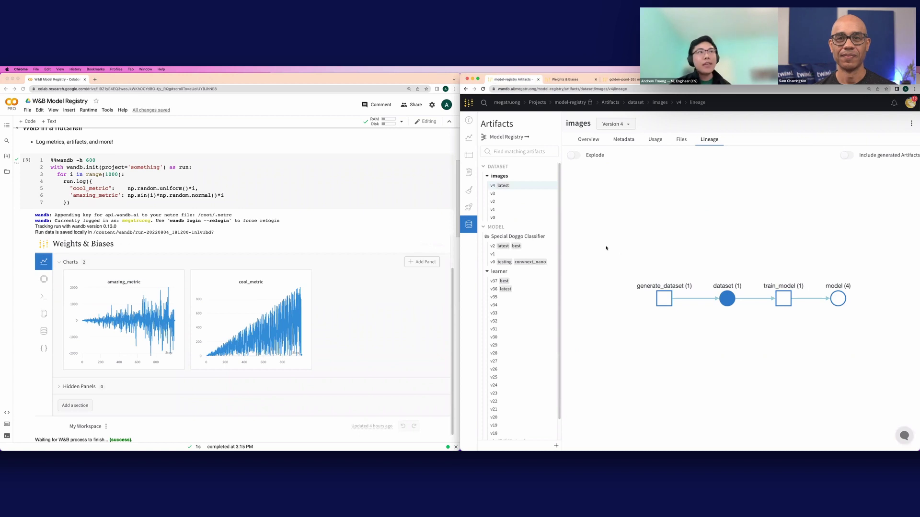
left_click(565, 79)
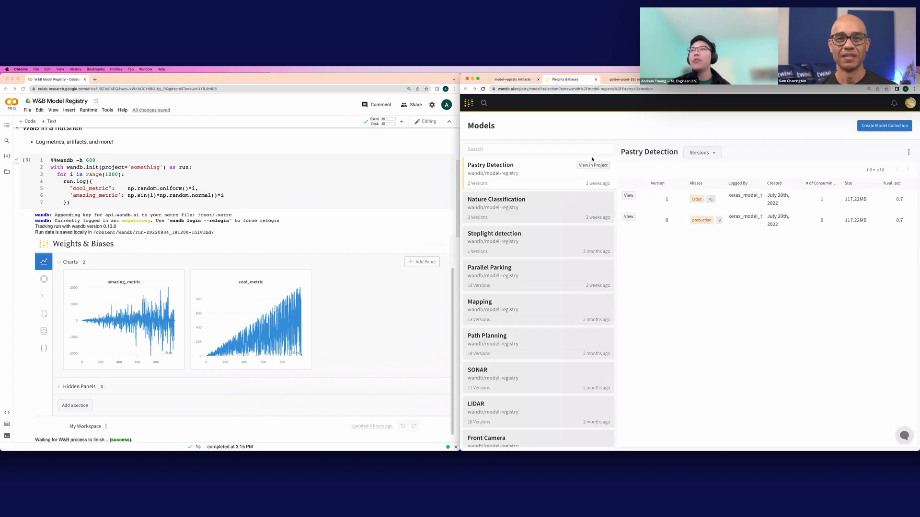
key("ctrl+alt+Return")
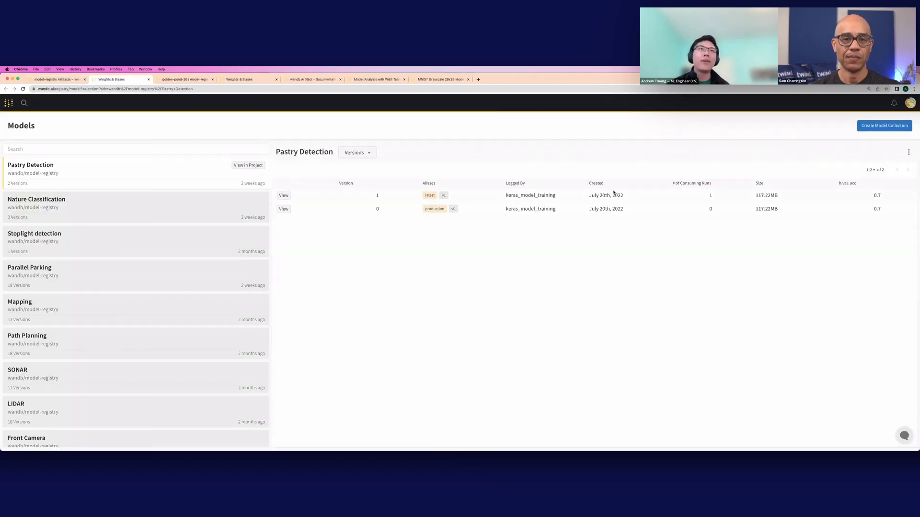
- Look through the list of registered model collections, from Pastry Detection down to Front Camera
key("ctrl+a")
left_click_drag(4, 156, 271, 443)
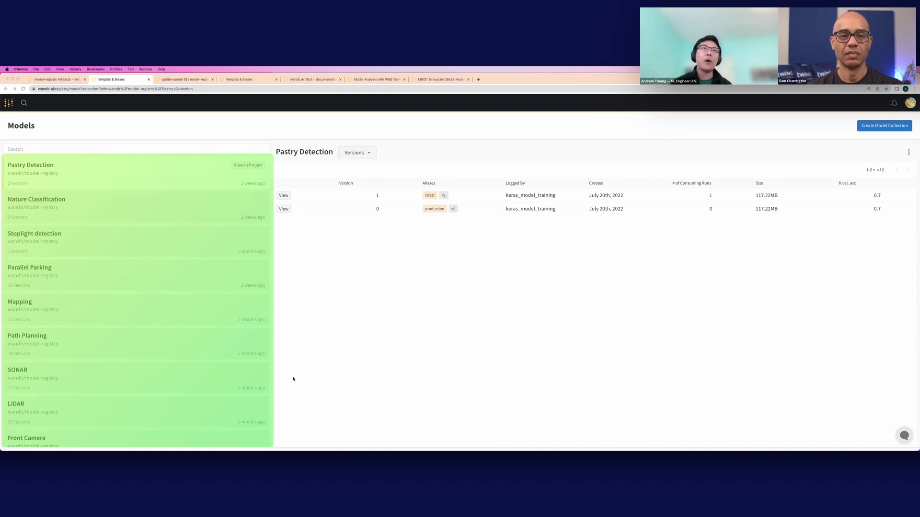
key("Escape")
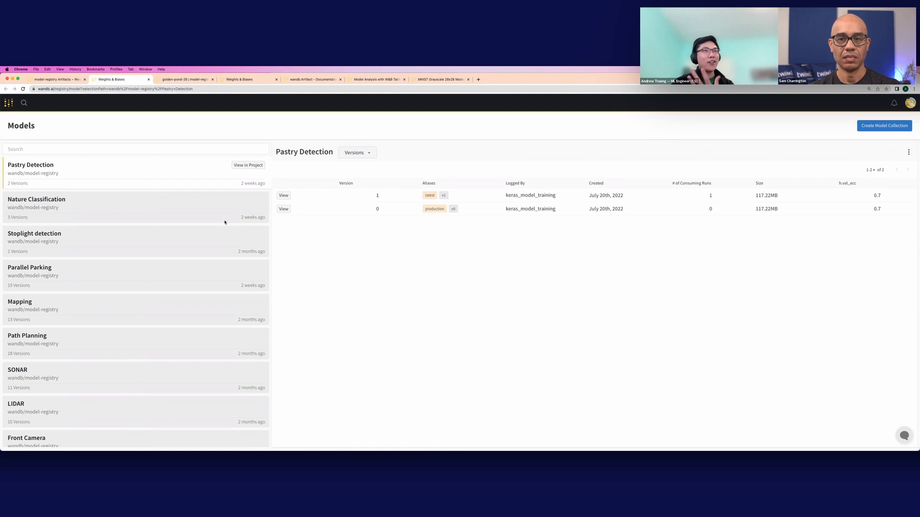
scroll(216, 187, "down", 1)
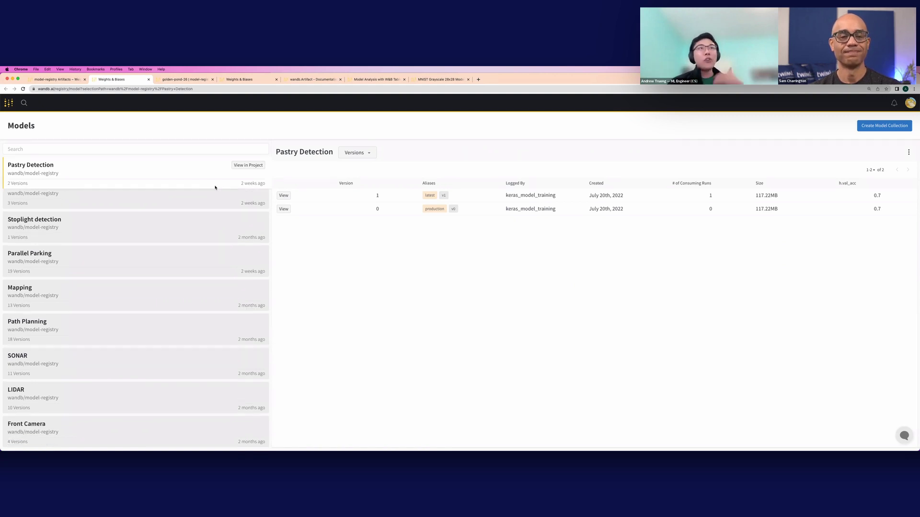
scroll(140, 244, "down", 1)
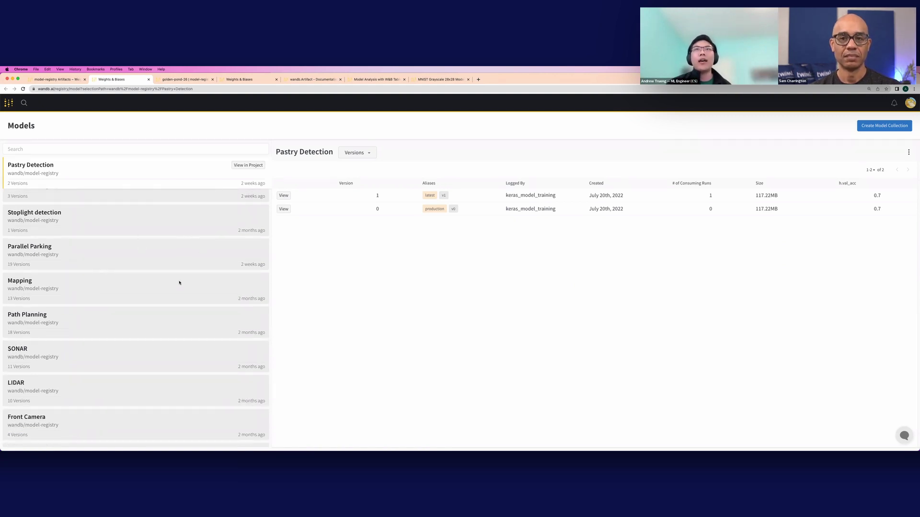
- Open the Pastry Detection collection in its project, and return to the model registry list
left_click(248, 165)
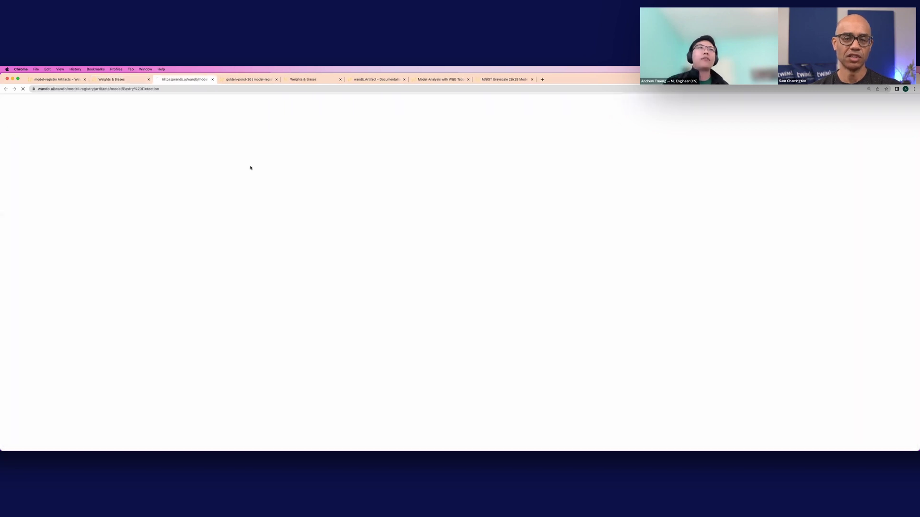
left_click(119, 80)
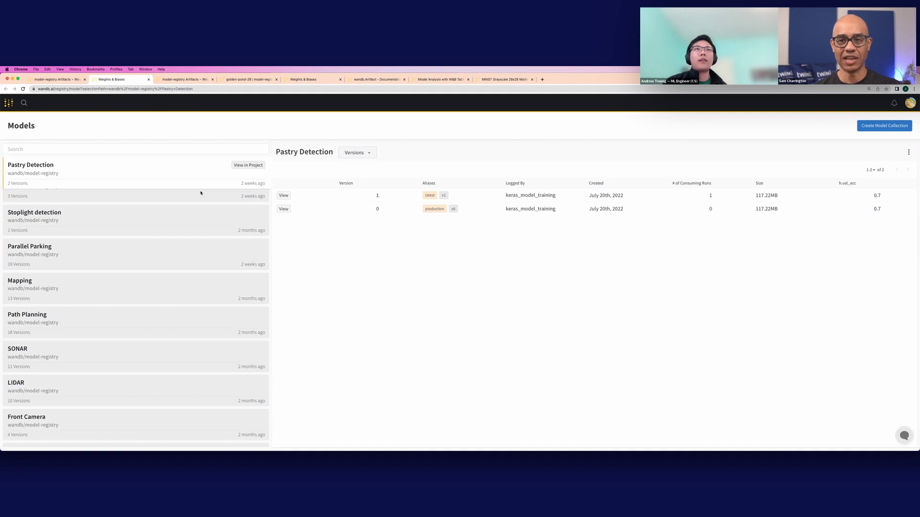
scroll(201, 193, "up", 2)
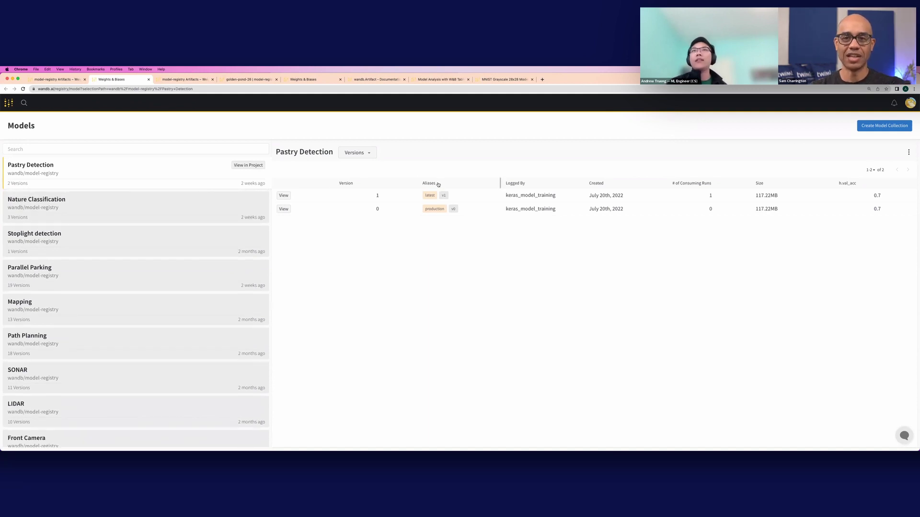
- Open version 1 of Pastry Detection and point out the model list, the selected collection and its overview details
left_click(286, 195)
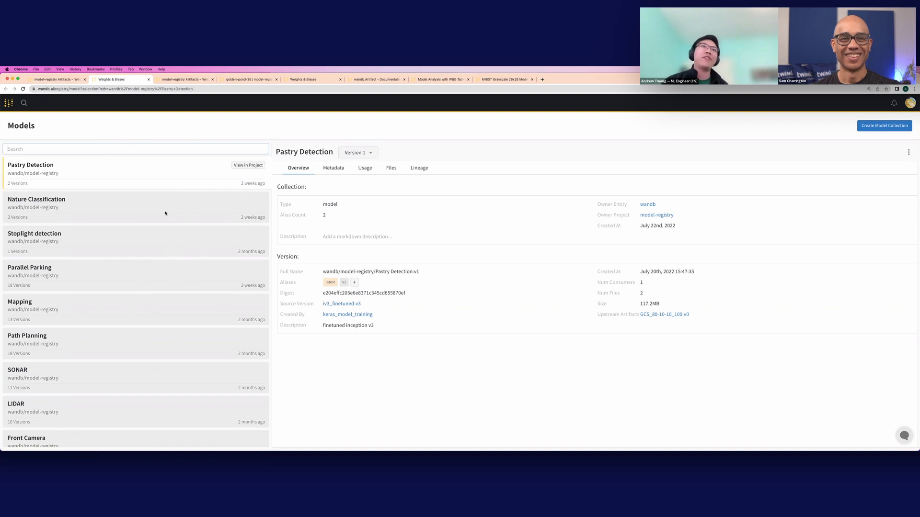
key("ctrl+a")
left_click_drag(2, 155, 270, 447)
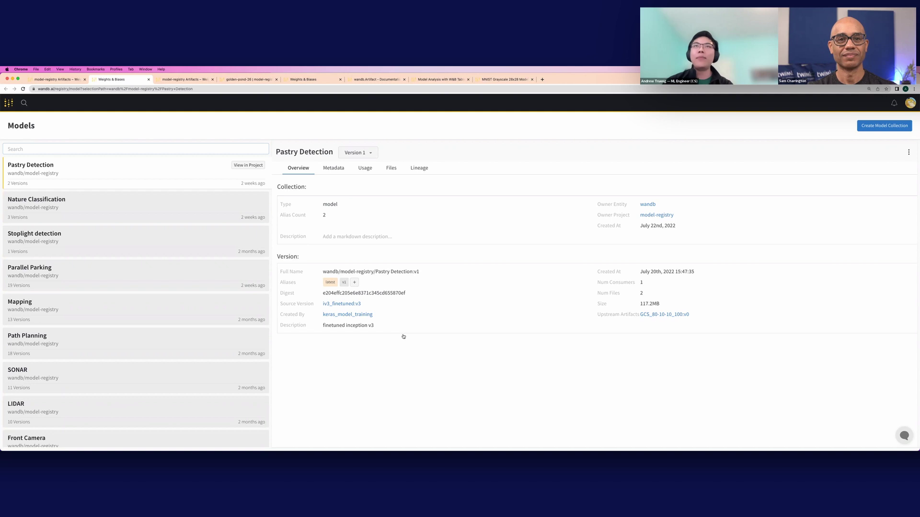
key("ctrl+a")
mouse_move(2, 153)
left_mouse_down()
mouse_move(265, 190)
mouse_move(500, 252)
mouse_move(724, 329)
mouse_move(726, 338)
left_mouse_up()
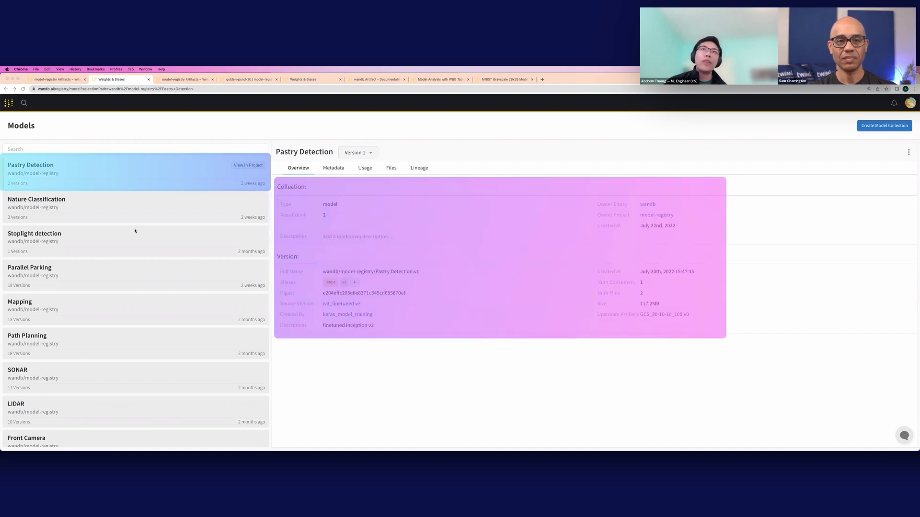
key("Escape")
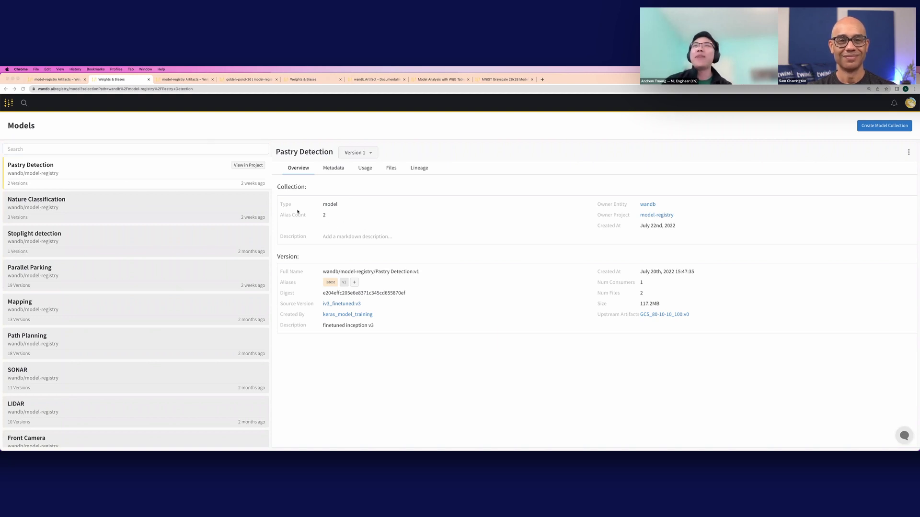
- Examine the collection and version details on the overview, focusing on the Source Version and Created By entries
mouse_move(276, 181)
left_mouse_down()
mouse_move(660, 317)
mouse_move(709, 322)
mouse_move(714, 335)
mouse_move(682, 205)
mouse_move(690, 218)
mouse_move(692, 273)
mouse_move(479, 351)
mouse_move(457, 345)
left_mouse_up()
key("r")
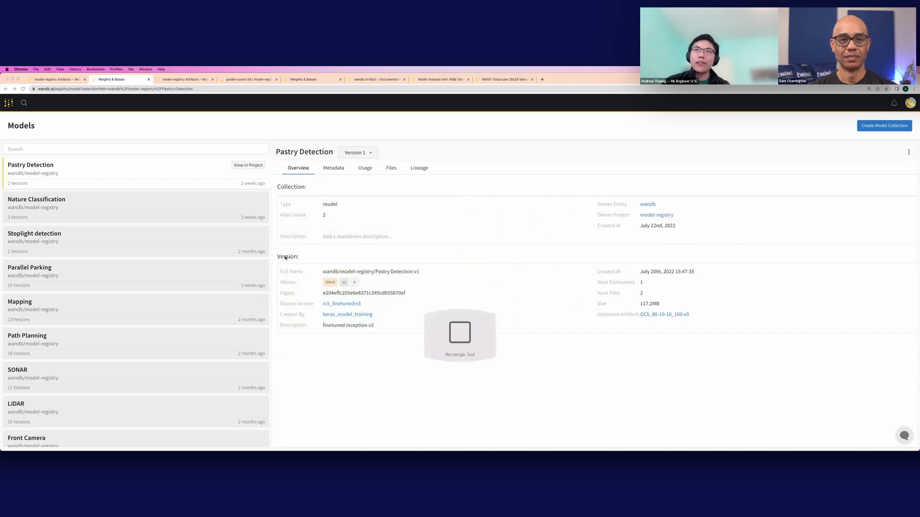
left_click_drag(274, 249, 432, 340)
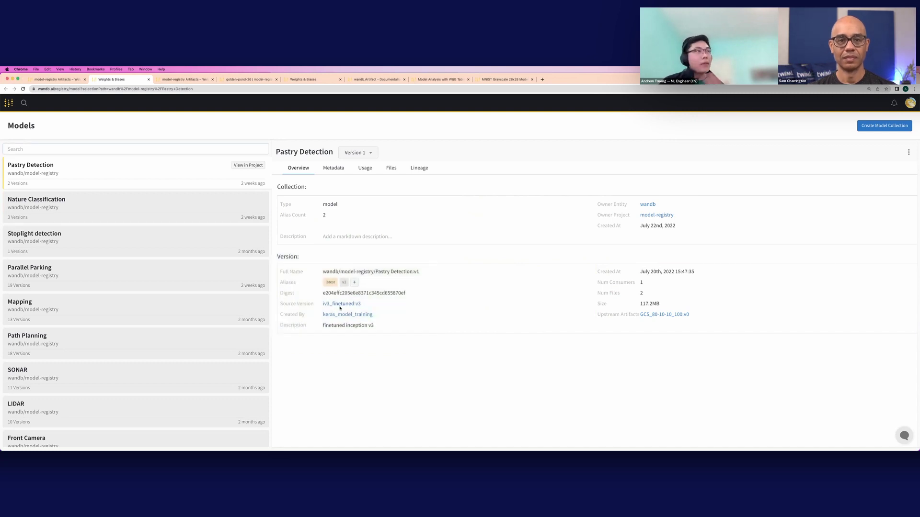
key("ctrl+a")
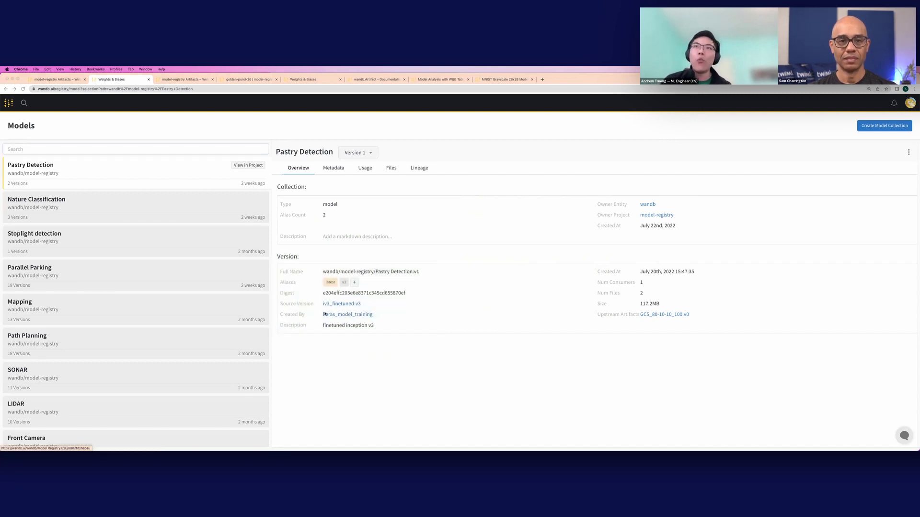
mouse_move(277, 302)
left_mouse_down()
mouse_move(385, 309)
mouse_move(387, 321)
left_mouse_up()
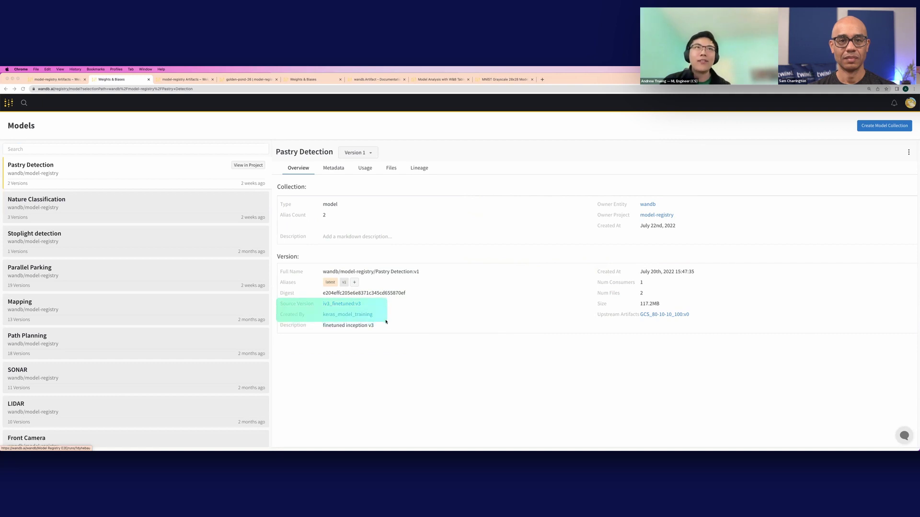
- Inspect the charts and predictions table of the keras_model_training run that created the model, and return to the registry
left_click(355, 315)
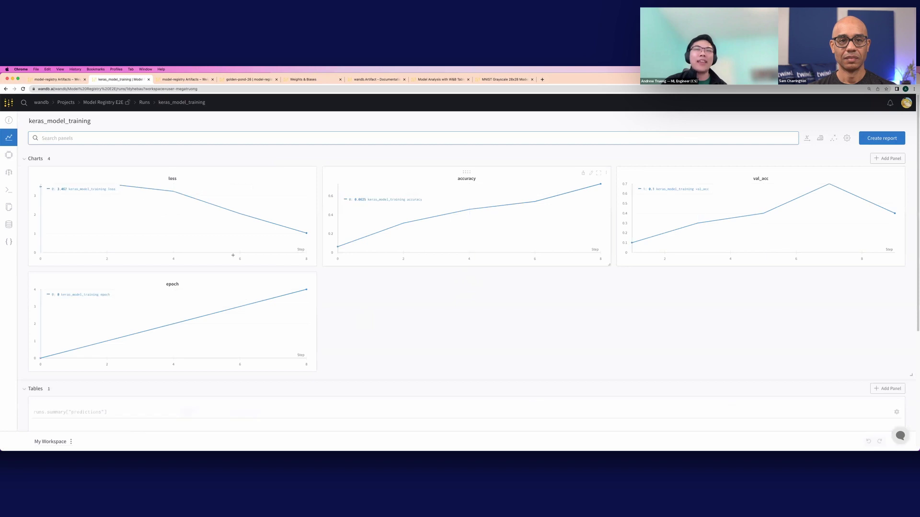
scroll(459, 301, "down", 5)
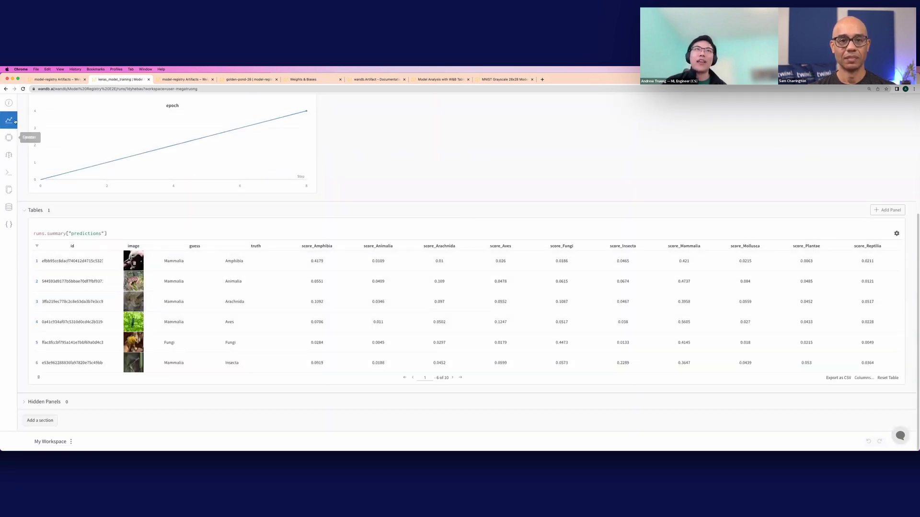
left_click(5, 89)
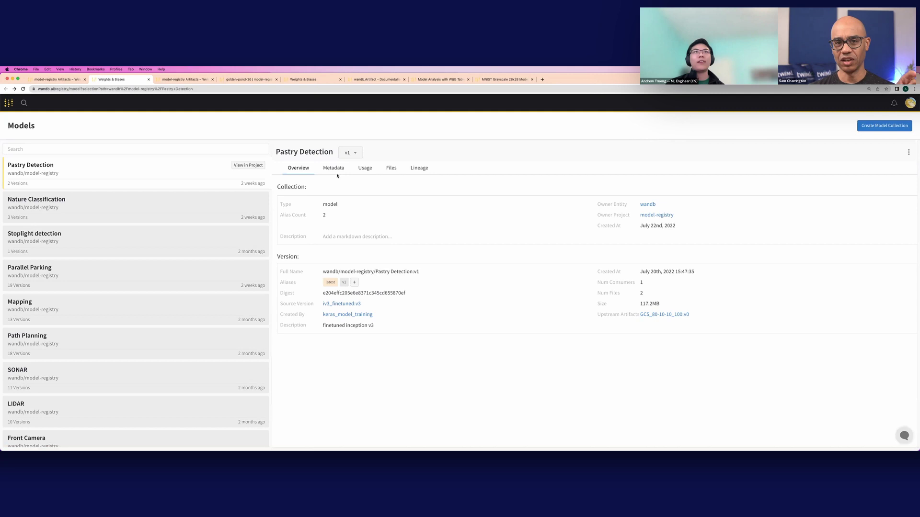
left_click(14, 89)
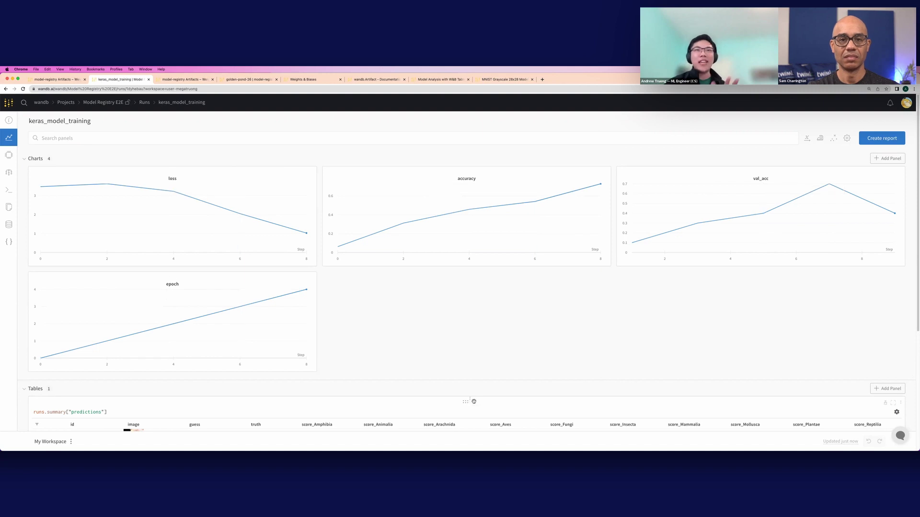
scroll(472, 400, "down", 2)
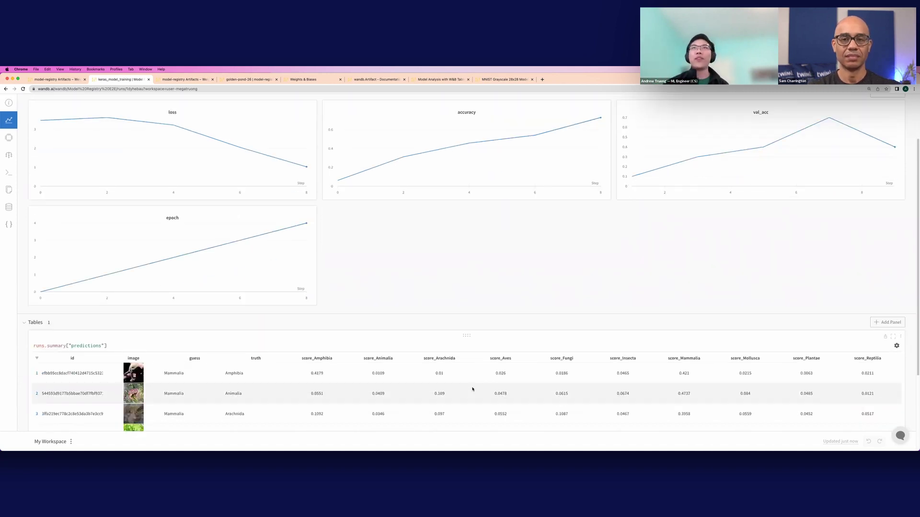
left_click(6, 90)
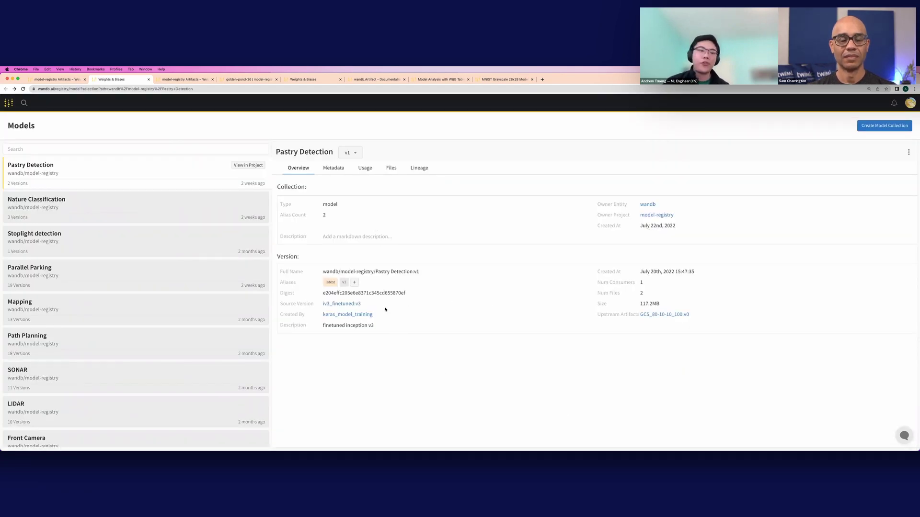
- Point out the Source Version and Created By entries and open the lineage graph of Pastry Detection v1
left_click_drag(280, 302, 379, 320)
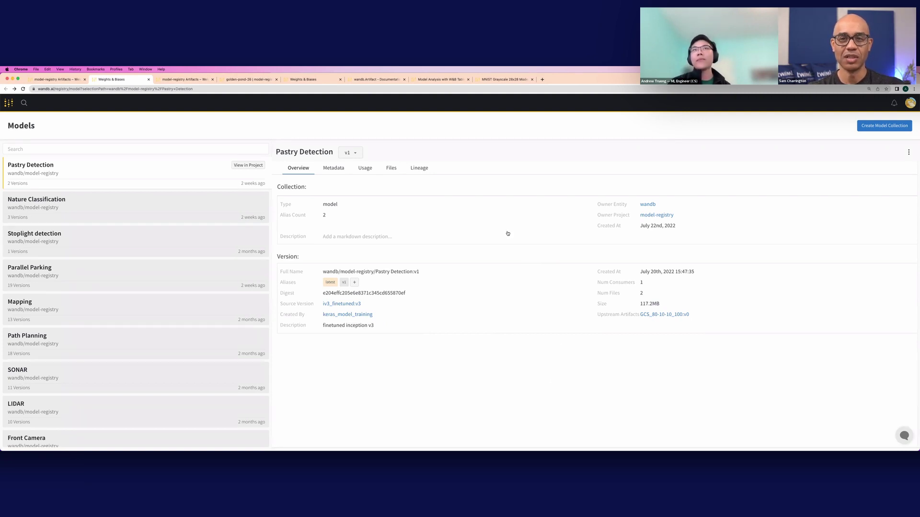
left_click(416, 173)
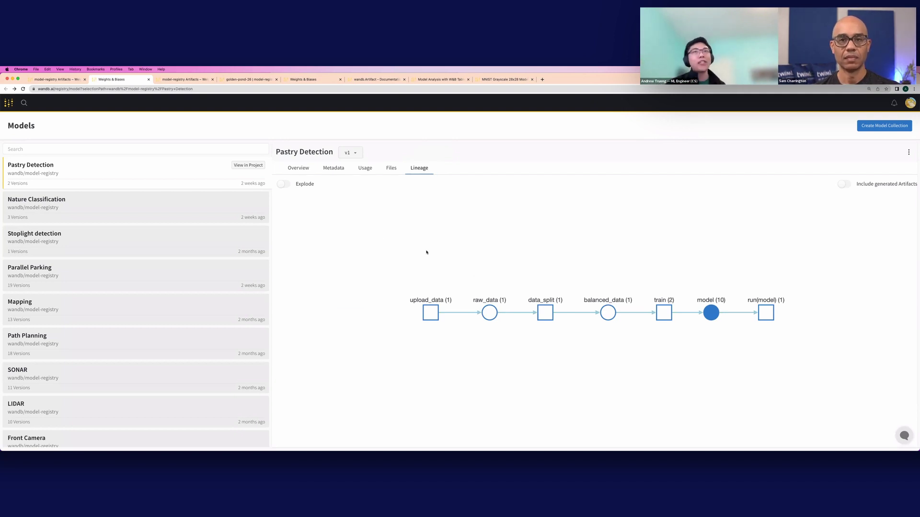
- Explode the Pastry Detection v1 lineage graph into its individual runs and artifacts, and collapse it again
left_click(284, 184)
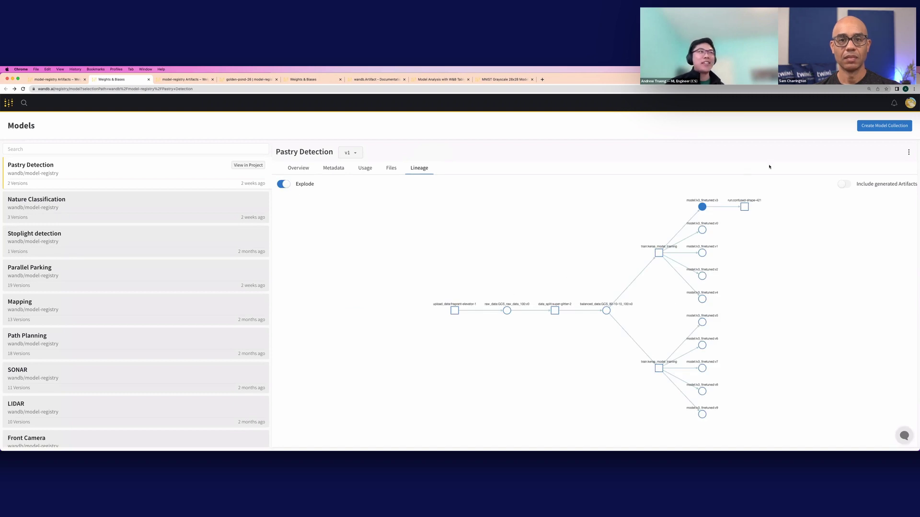
left_click(283, 184)
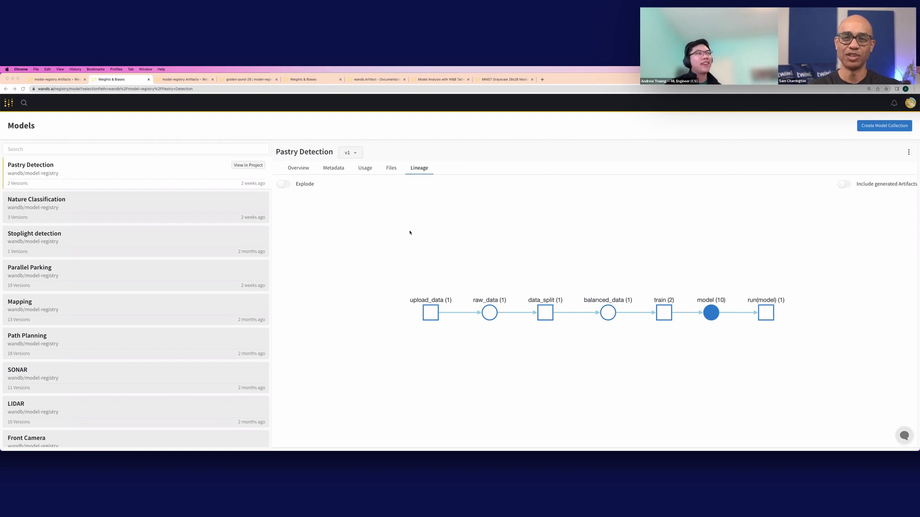
- Review the metadata, files and usage of Pastry Detection v1, and point out its Usage API code
left_click(334, 170)
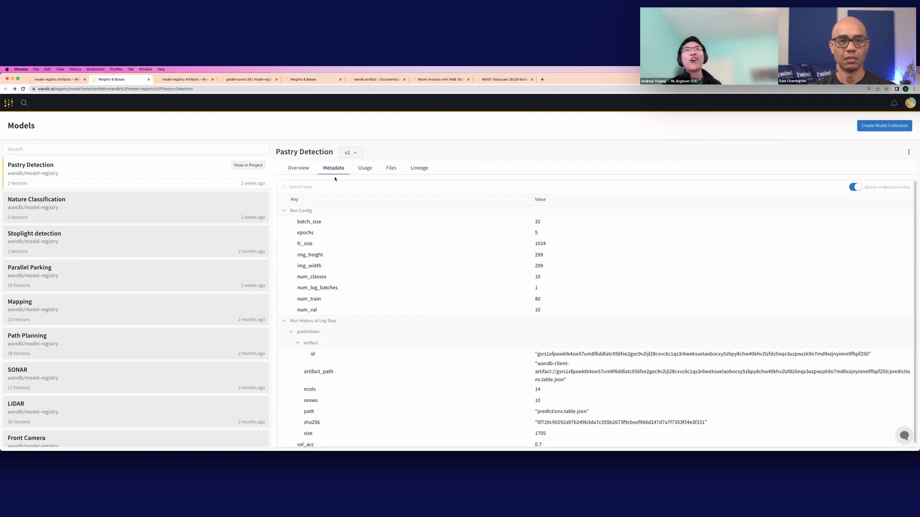
left_click(374, 170)
left_click(394, 170)
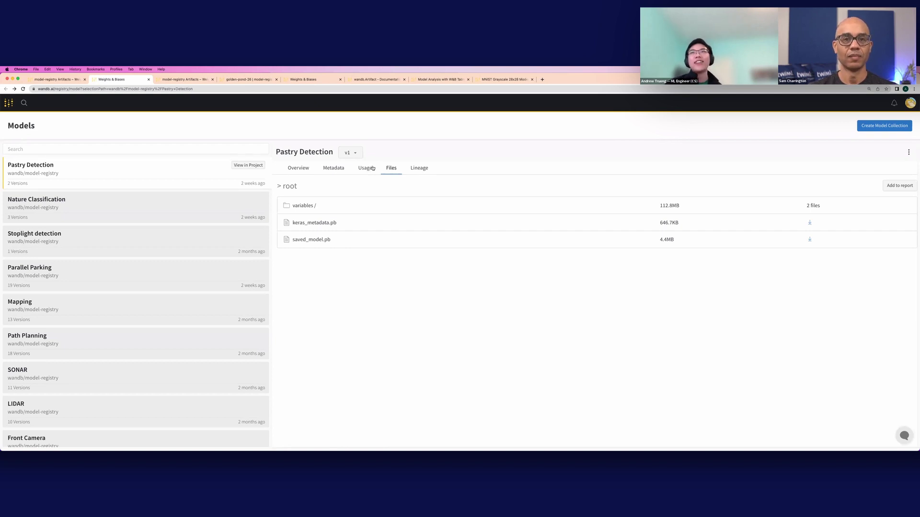
left_click(373, 169)
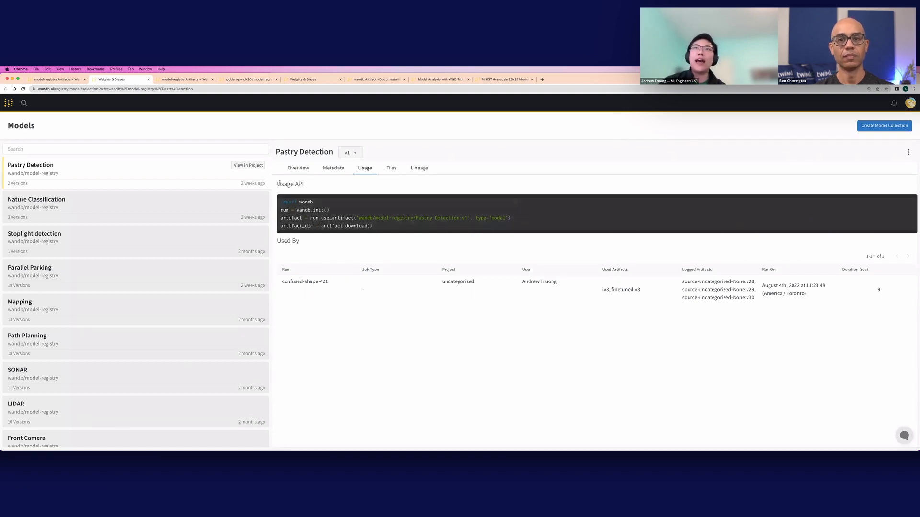
key("ctrl+Tab")
left_click_drag(275, 180, 513, 235)
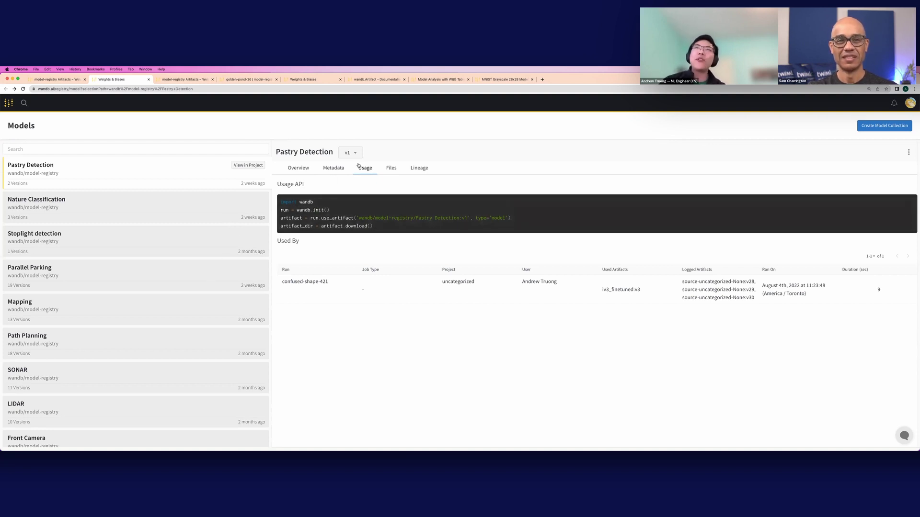
- Point out the model list and bring up the version choices of Pastry Detection, marking its aliases, versions and history options
left_click_drag(5, 177, 38, 426)
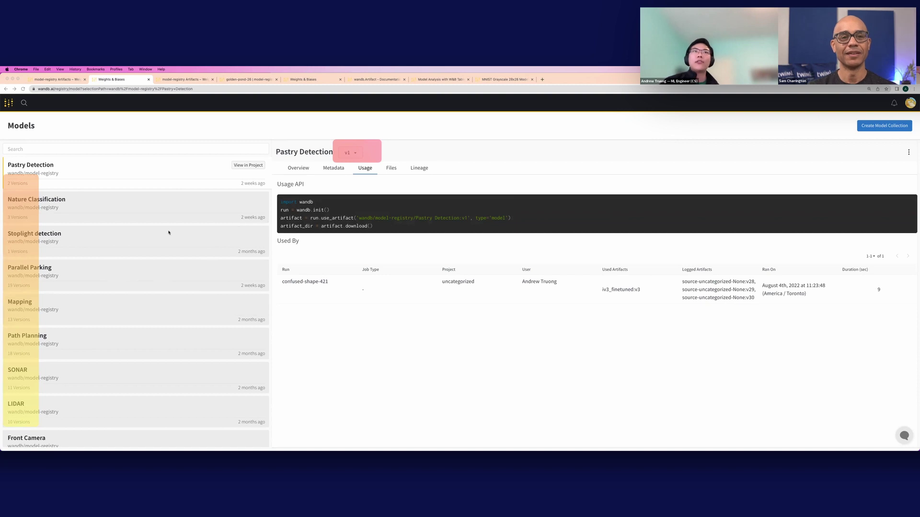
left_click(350, 155)
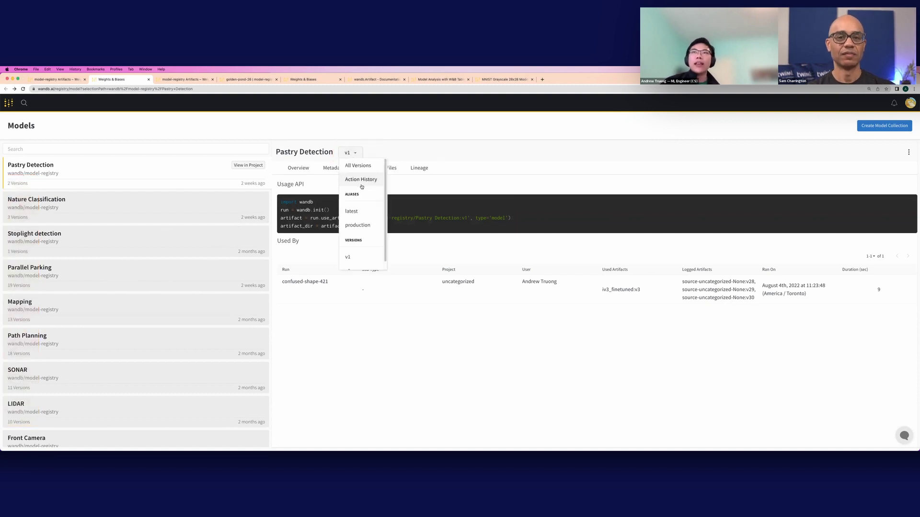
scroll(361, 195, "down", 1)
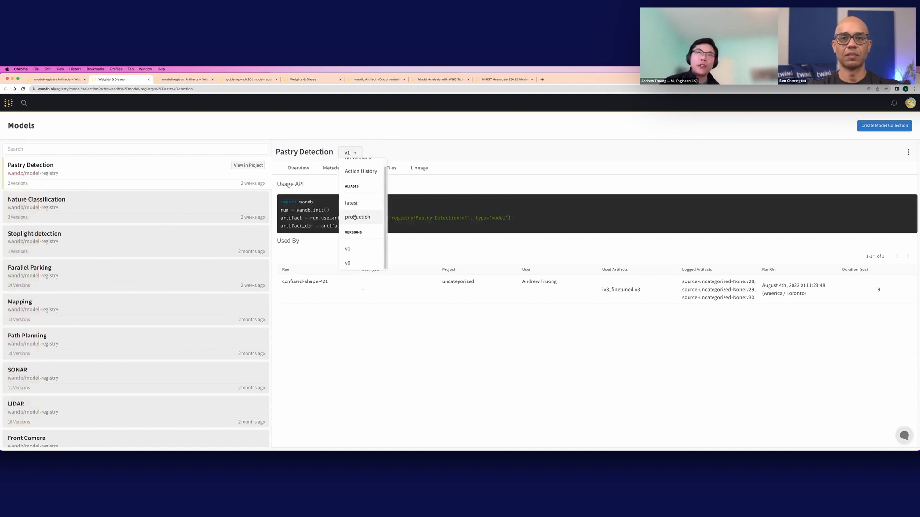
key("r")
left_click_drag(341, 228, 376, 263)
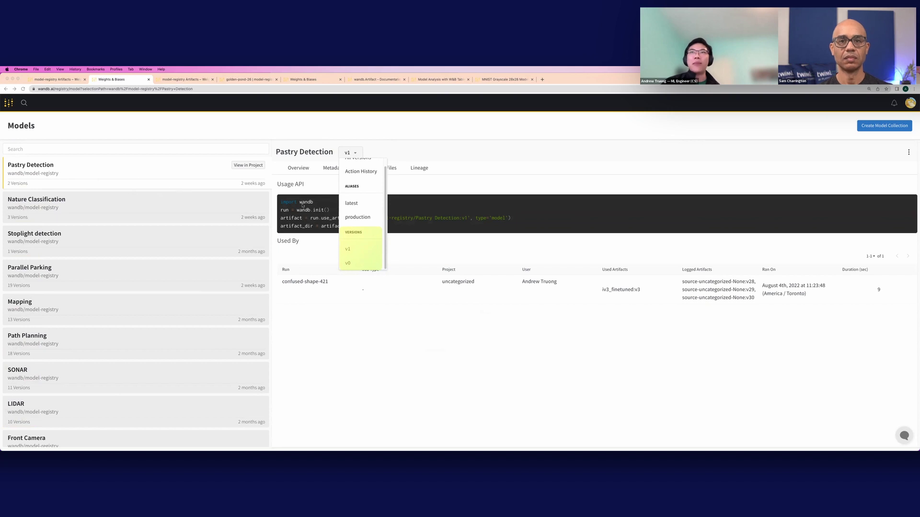
left_click_drag(341, 181, 378, 225)
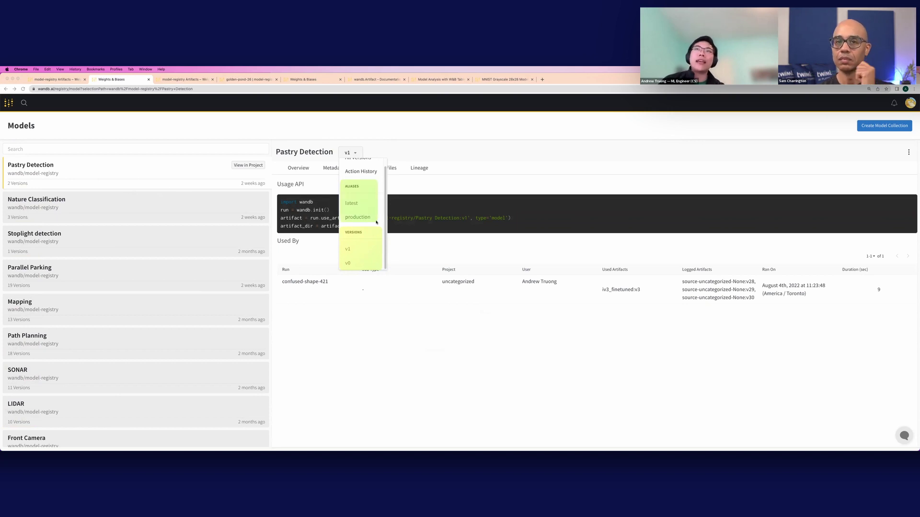
left_click_drag(379, 179, 343, 150)
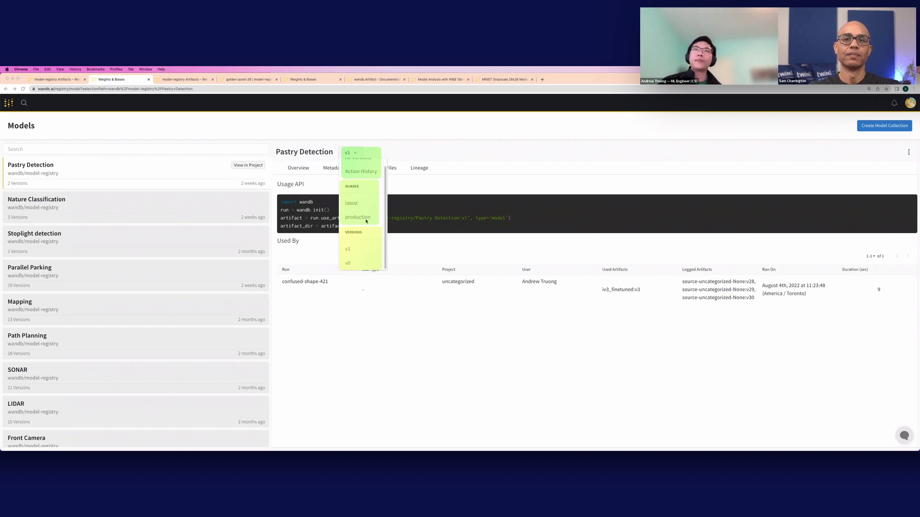
key("Escape")
- Open the Parallel Parking collection and list all its versions
left_click(105, 283)
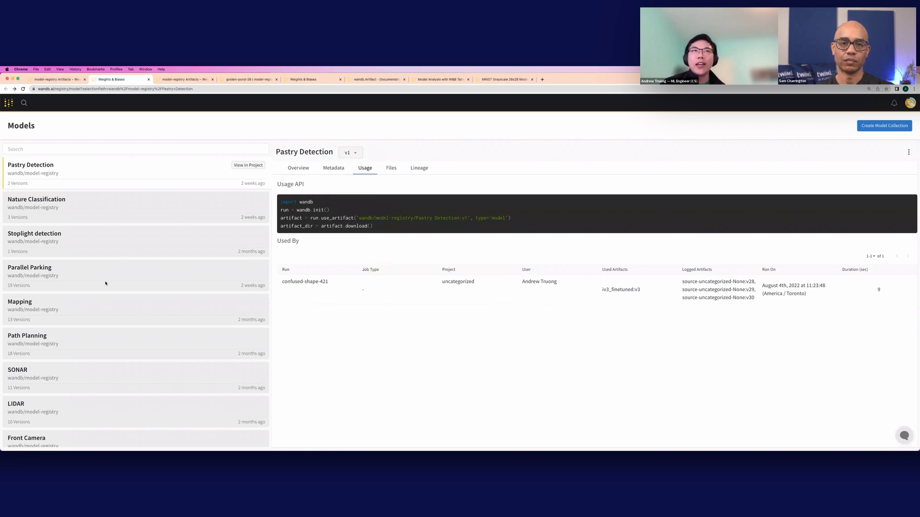
left_click(106, 283)
left_click(348, 152)
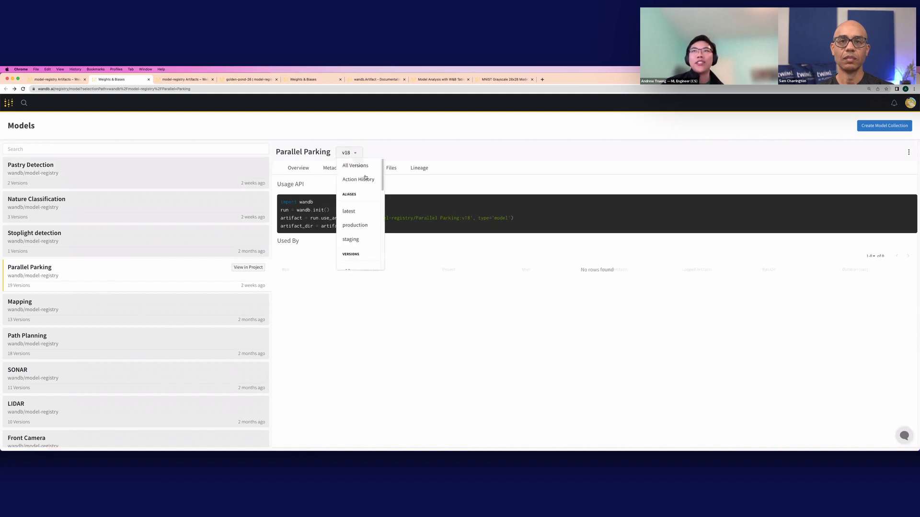
left_click(360, 166)
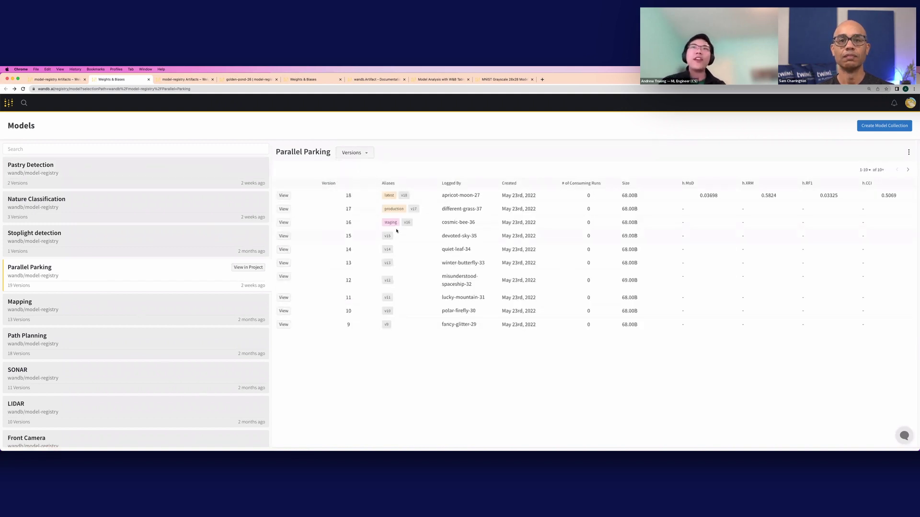
- Point out the Parallel Parking versions table and its version, creation, consuming-run, size and metric columns
key("ctrl+a")
mouse_move(278, 175)
left_mouse_down()
mouse_move(617, 302)
mouse_move(619, 325)
mouse_move(674, 334)
left_mouse_up()
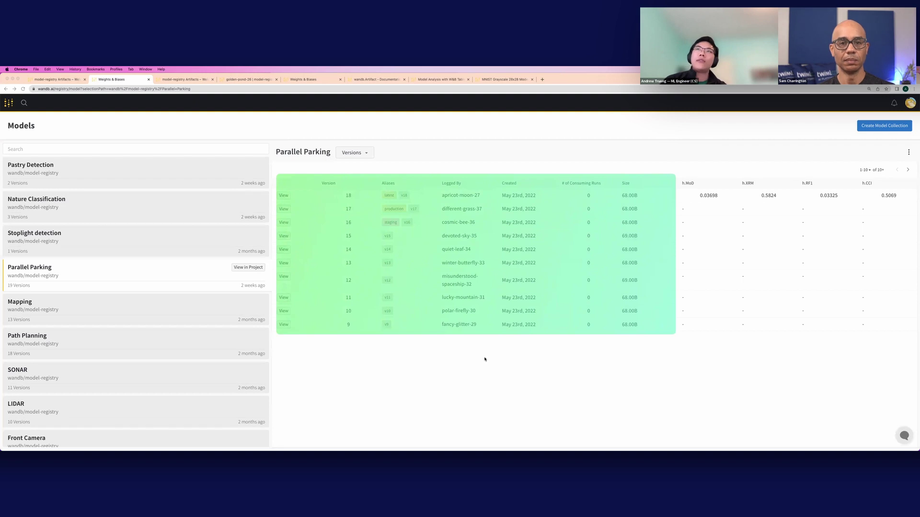
key("Escape")
key("r")
mouse_move(280, 178)
left_mouse_down()
mouse_move(376, 329)
mouse_move(371, 338)
left_mouse_up()
mouse_move(459, 329)
left_mouse_down()
mouse_move(550, 178)
mouse_move(601, 316)
mouse_move(593, 342)
mouse_move(698, 152)
mouse_move(702, 181)
mouse_move(889, 178)
left_mouse_up()
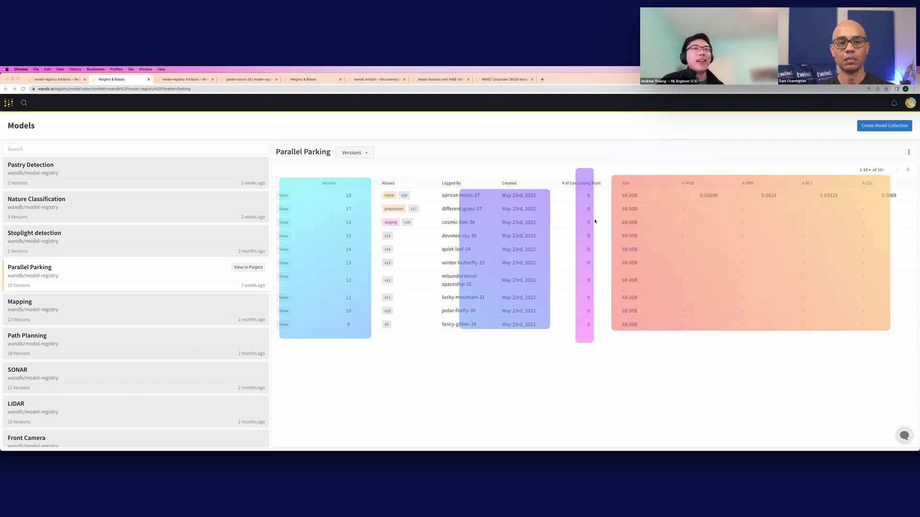
key("Escape")
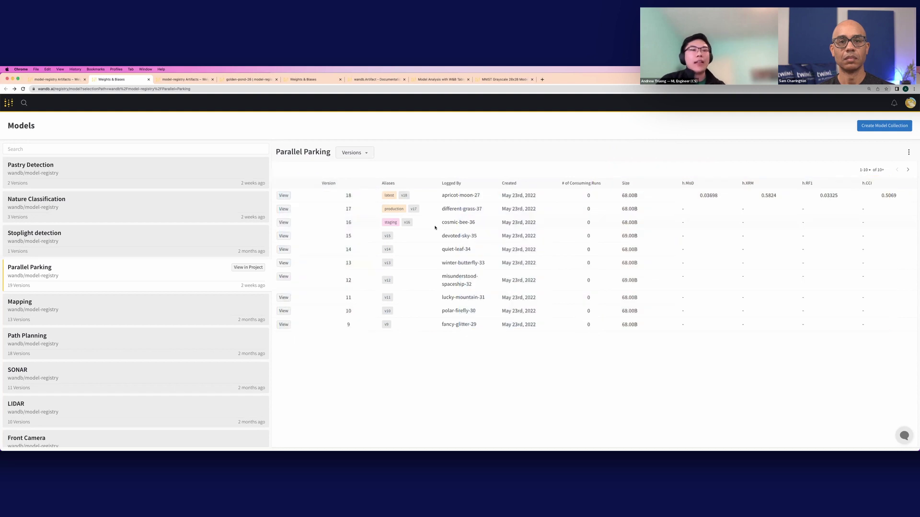
- Point out the Aliases column of Parallel Parking, focusing on the latest, production and staging aliases
key("ctrl+a")
mouse_move(367, 174)
left_mouse_down()
mouse_move(414, 328)
mouse_move(427, 334)
left_mouse_up()
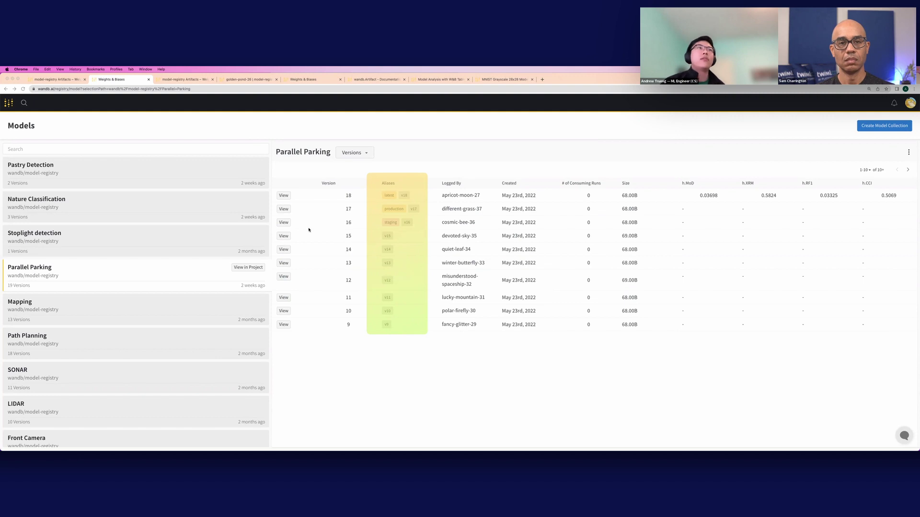
left_click_drag(369, 178, 422, 230)
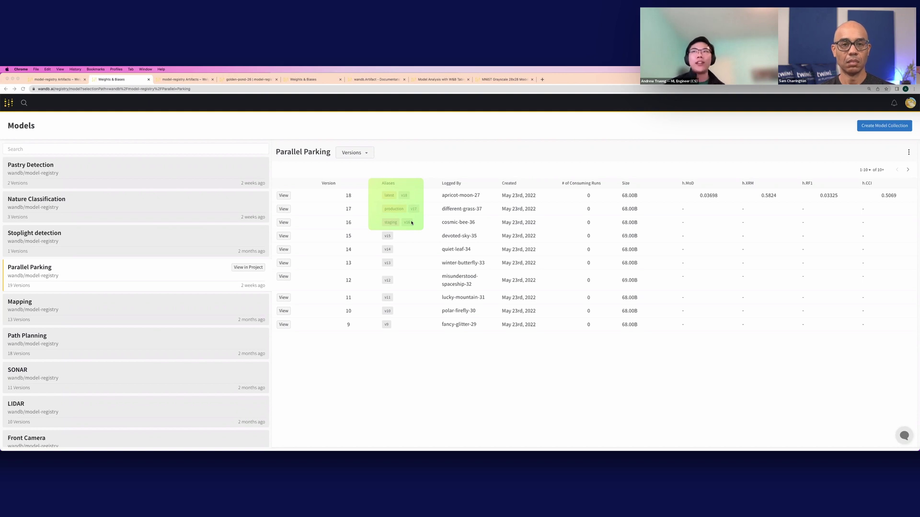
- Open the action history of Parallel Parking, point out its alias changes, and return to the Pastry Detection action history
left_click(354, 152)
left_click(358, 180)
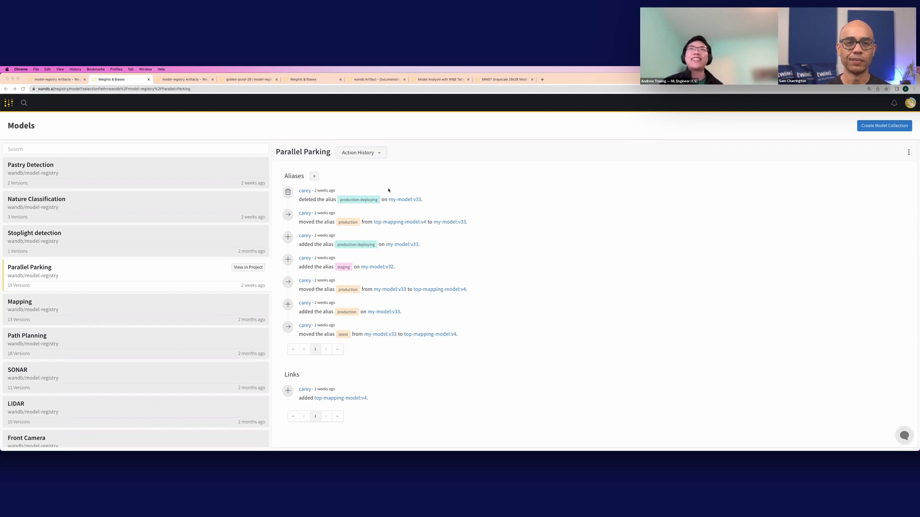
mouse_move(278, 181)
left_mouse_down()
mouse_move(468, 347)
mouse_move(475, 343)
left_mouse_up()
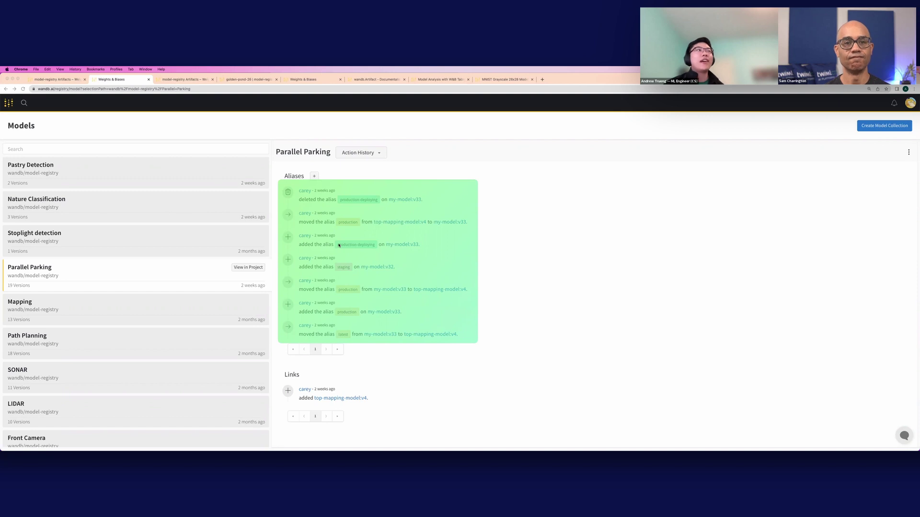
key("Escape")
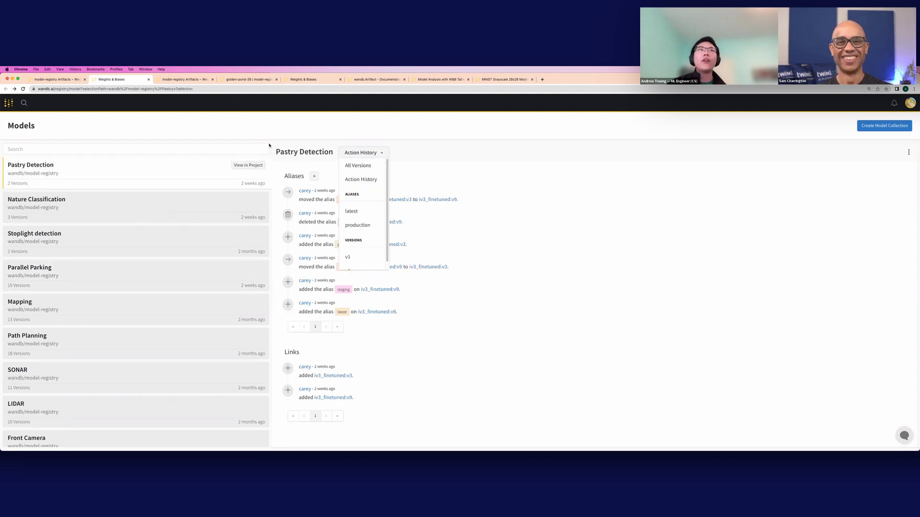
left_click_drag(269, 146, 181, 174)
left_click(181, 174)
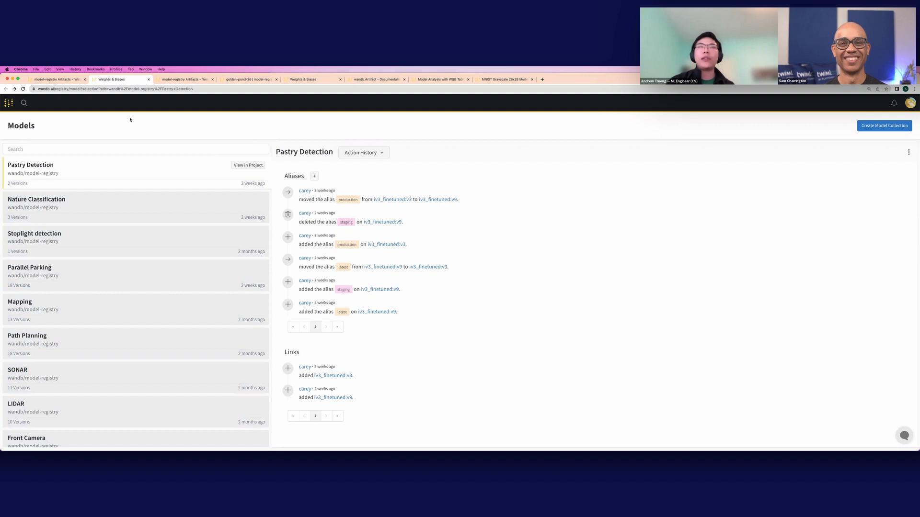
- Bring the W&B Model Registry Colab notebook alongside the registry and review the model training code, run results and Automated model linking section
key("ctrl+alt+Right")
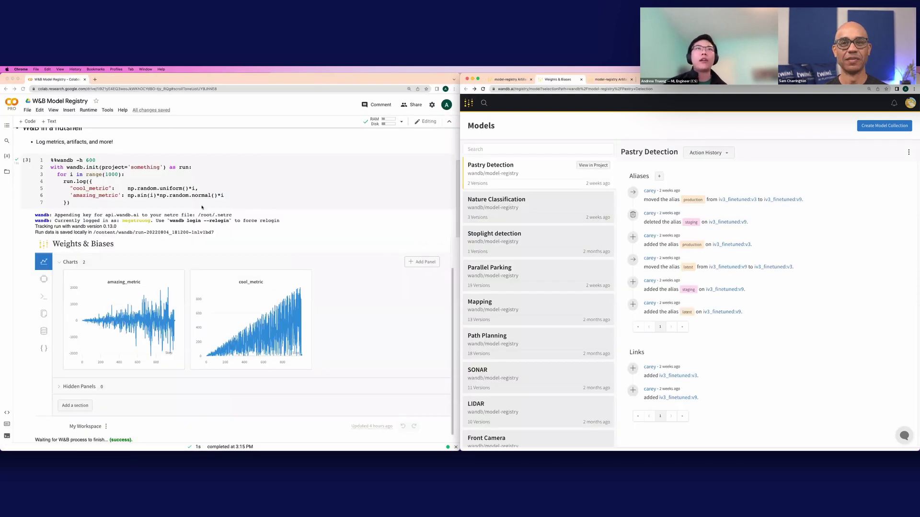
scroll(239, 230, "down", 5)
scroll(288, 248, "down", 1)
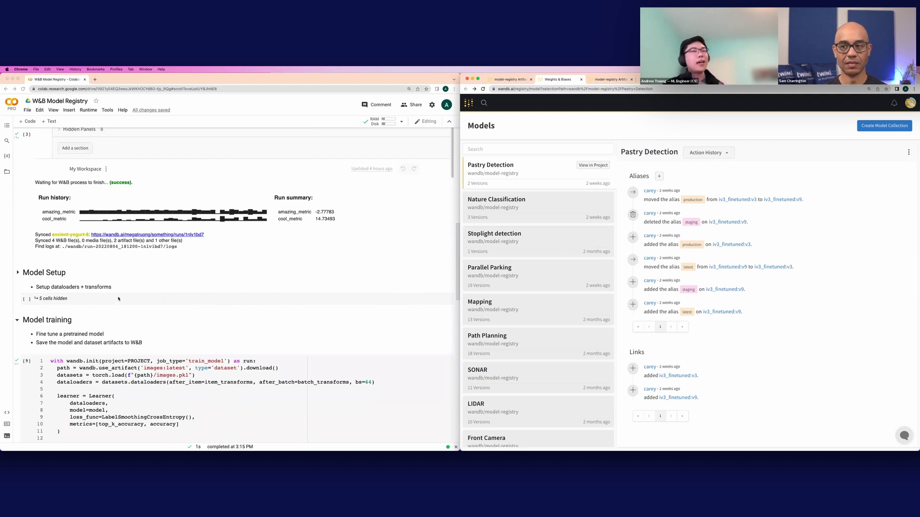
scroll(118, 296, "down", 2)
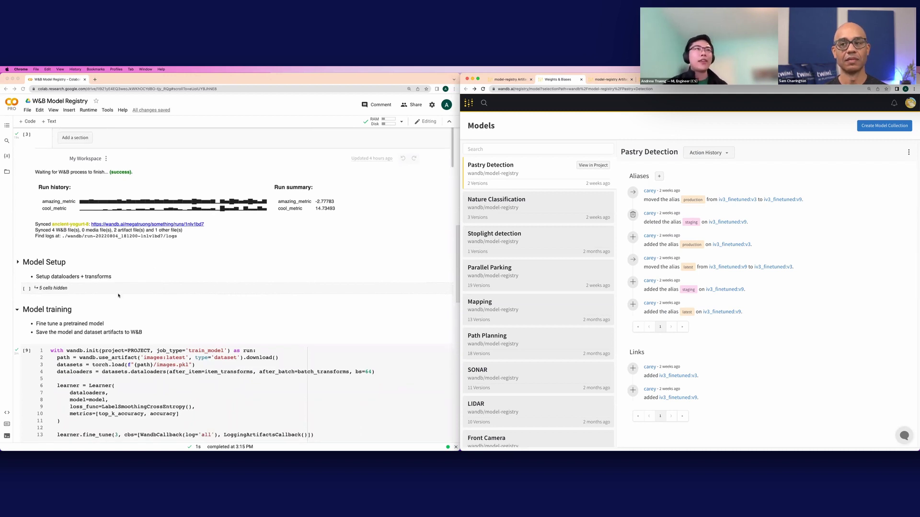
scroll(119, 297, "down", 10)
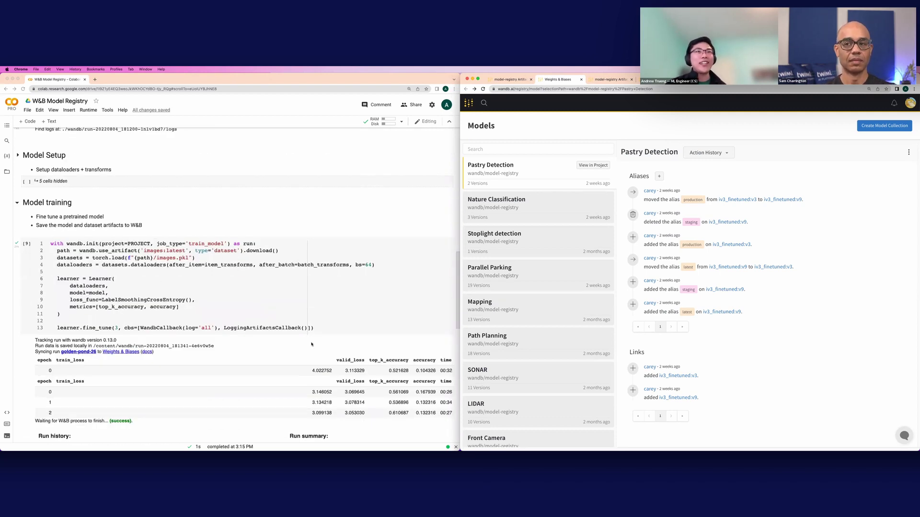
scroll(201, 286, "down", 1)
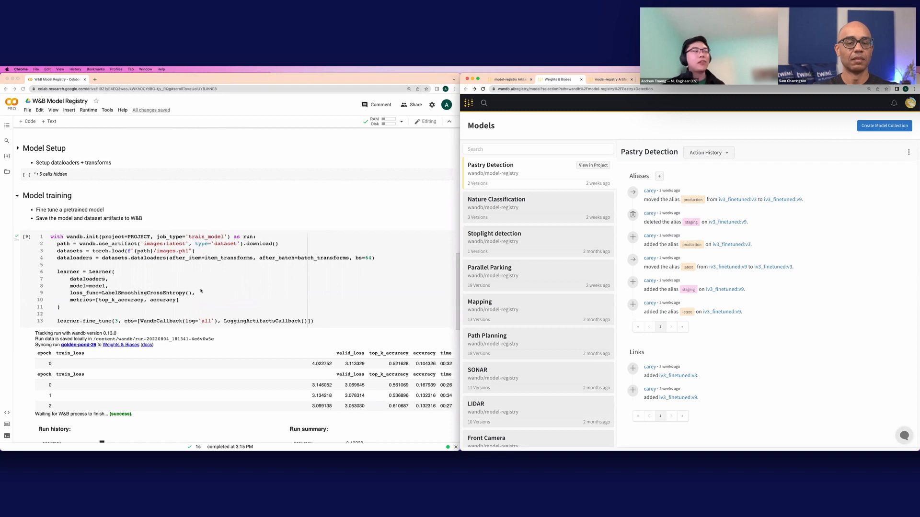
scroll(210, 274, "down", 12)
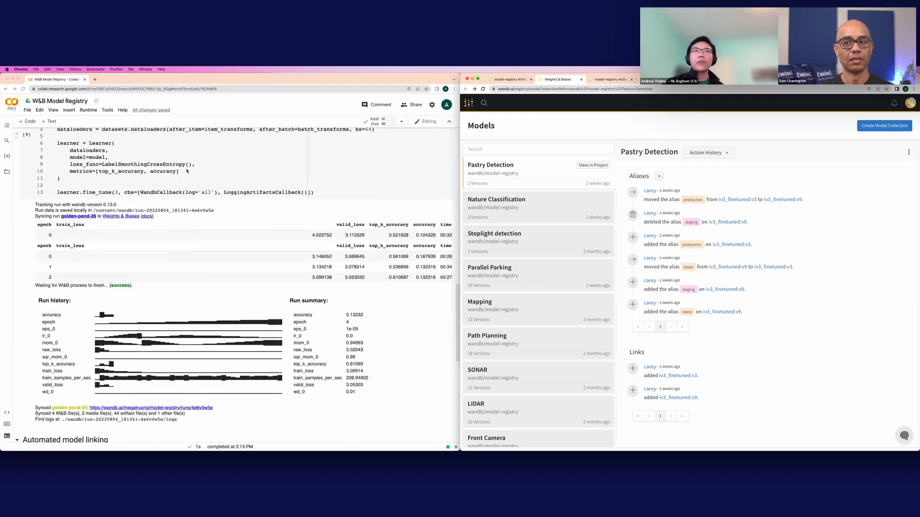
left_click(187, 171)
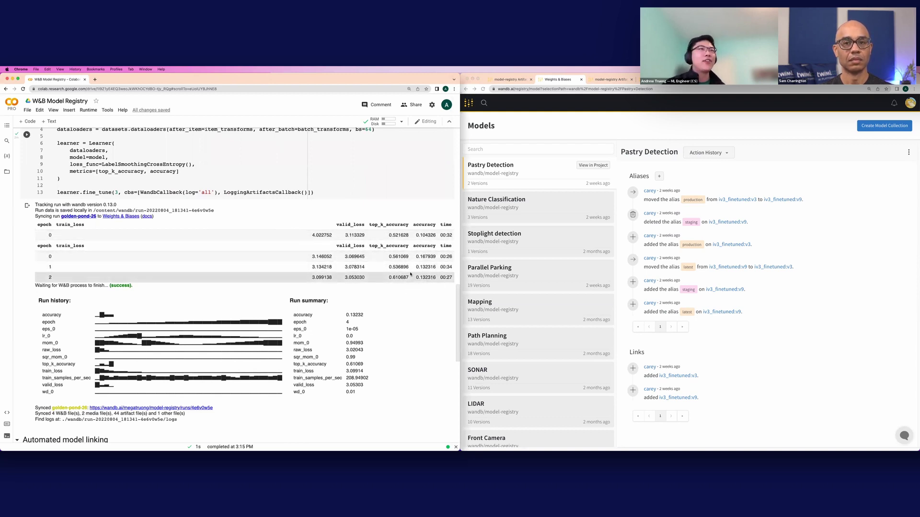
scroll(190, 311, "down", 8)
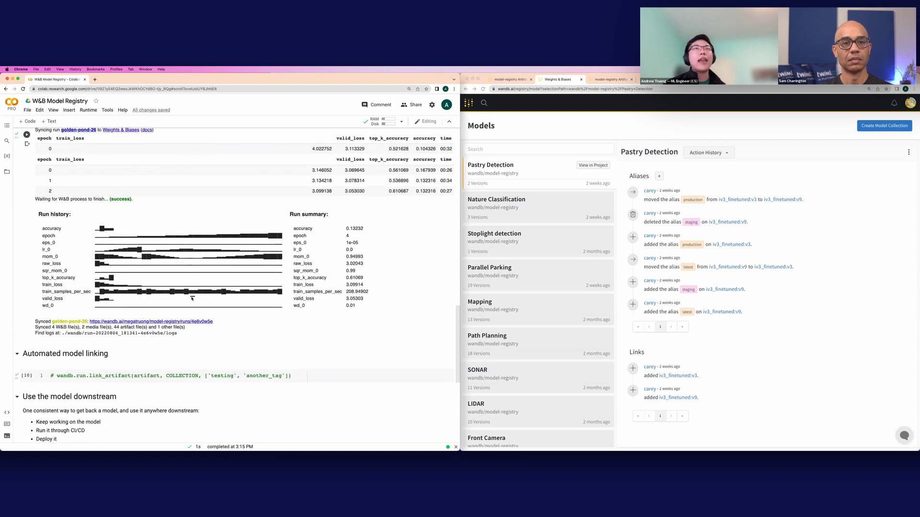
scroll(191, 299, "up", 3)
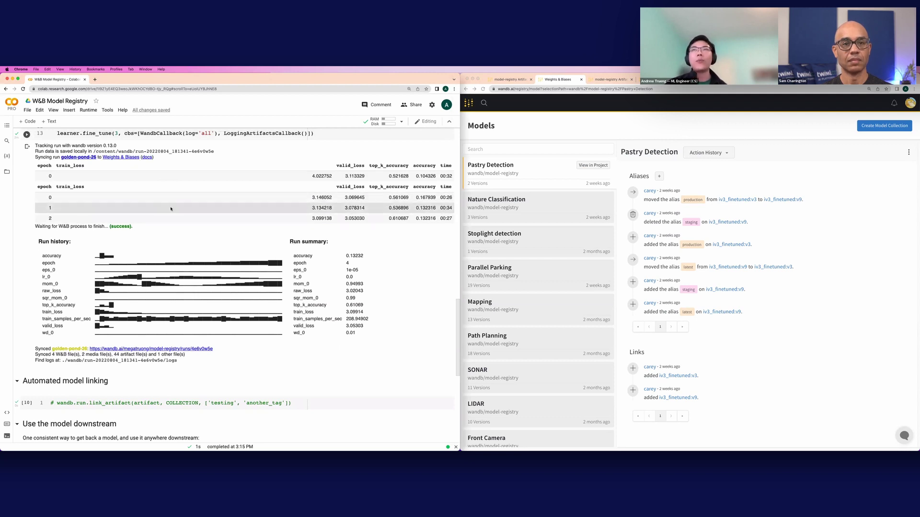
- Start a new model collection with the personal entity as owner and model-registry (default) as its owning project
left_click(687, 124)
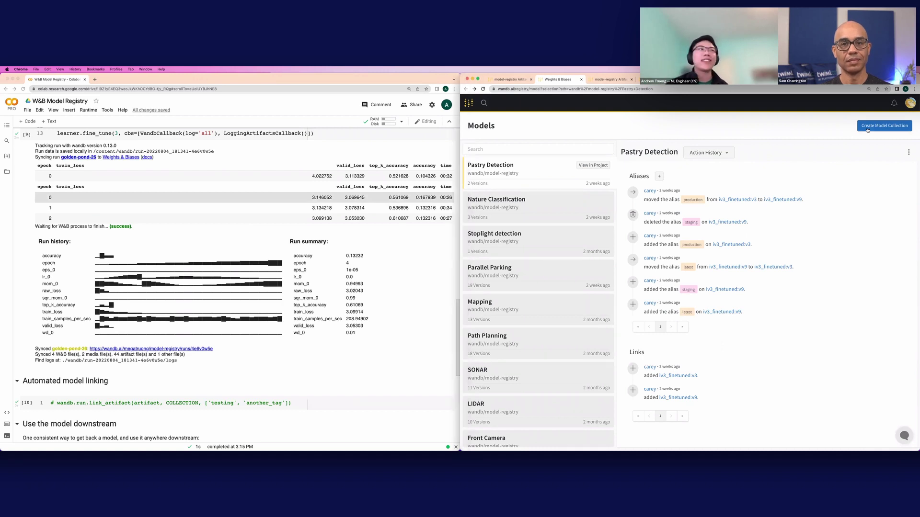
left_click(884, 125)
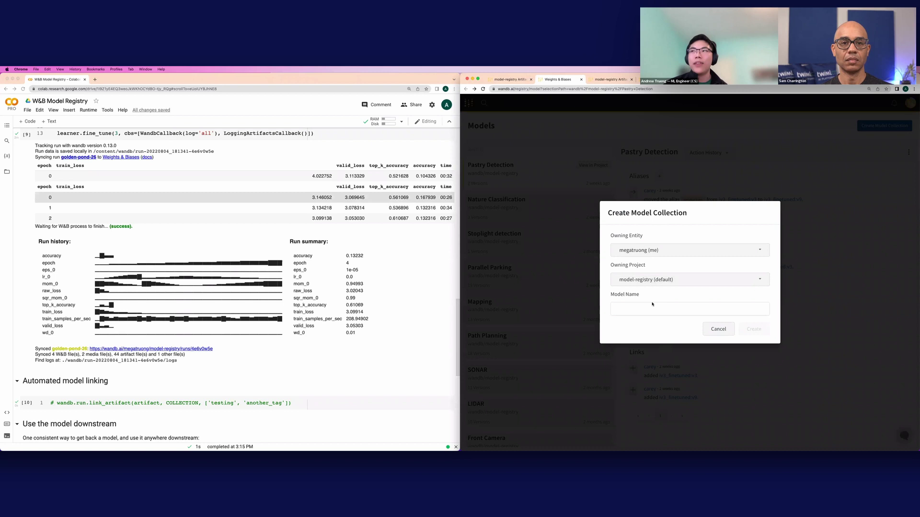
left_click(652, 252)
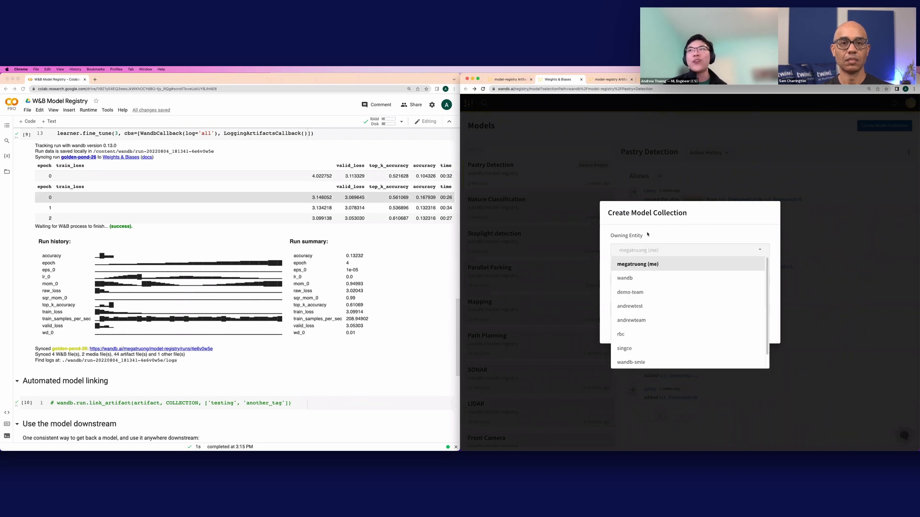
left_click(658, 264)
left_click(673, 277)
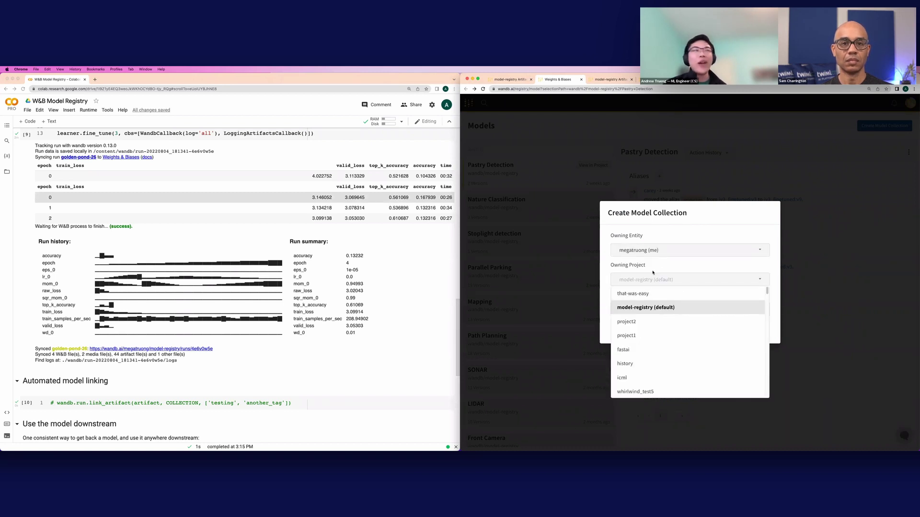
left_click(643, 305)
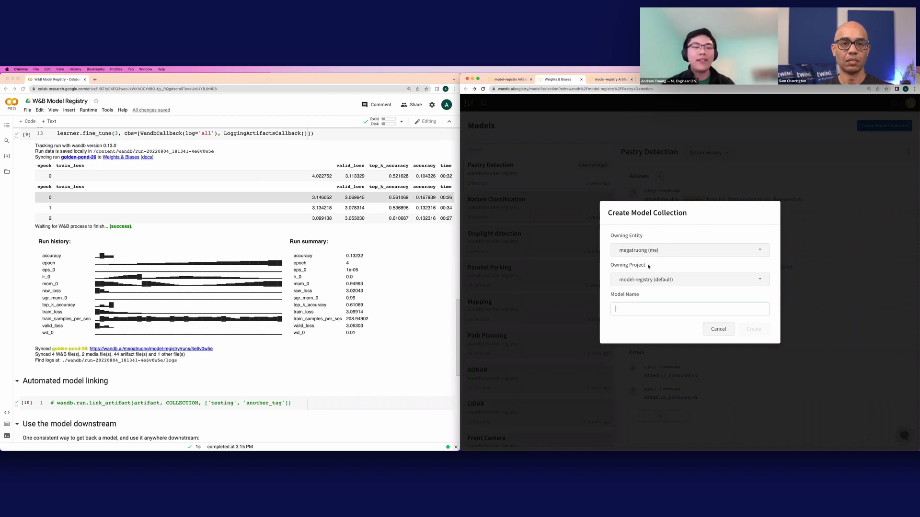
- Name the model collection "TWIML Podcast Responder" and create it
type("TWIML Model")
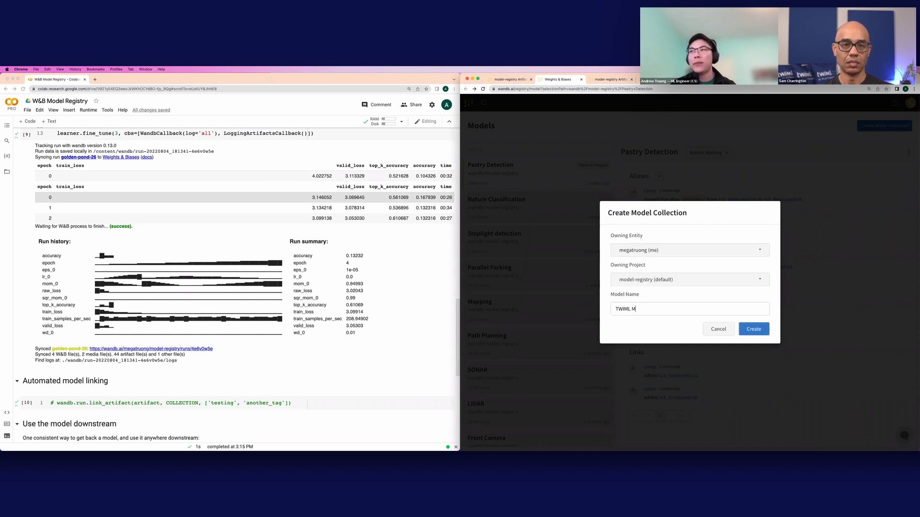
key("BackSpace")
key("BackSpace")
key("BackSpace")
key("BackSpace")
key("BackSpace")
type("Podcast Answerer")
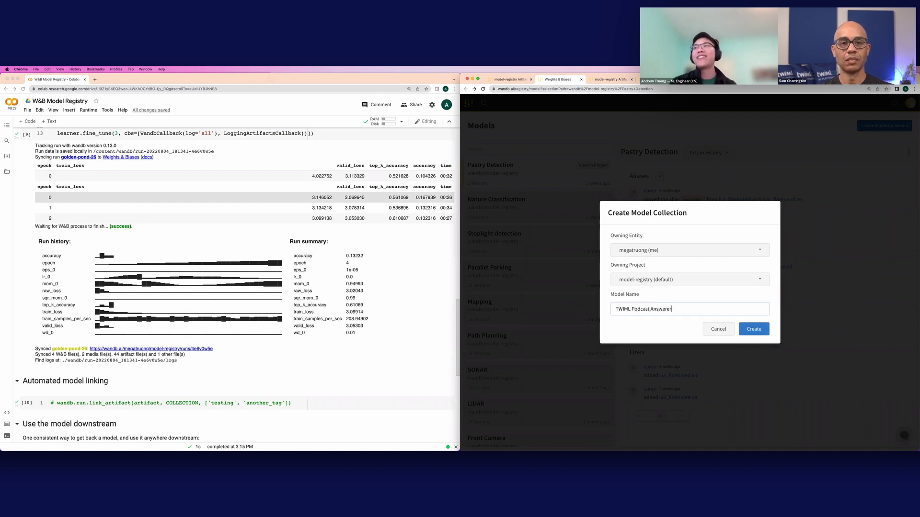
left_click(757, 334)
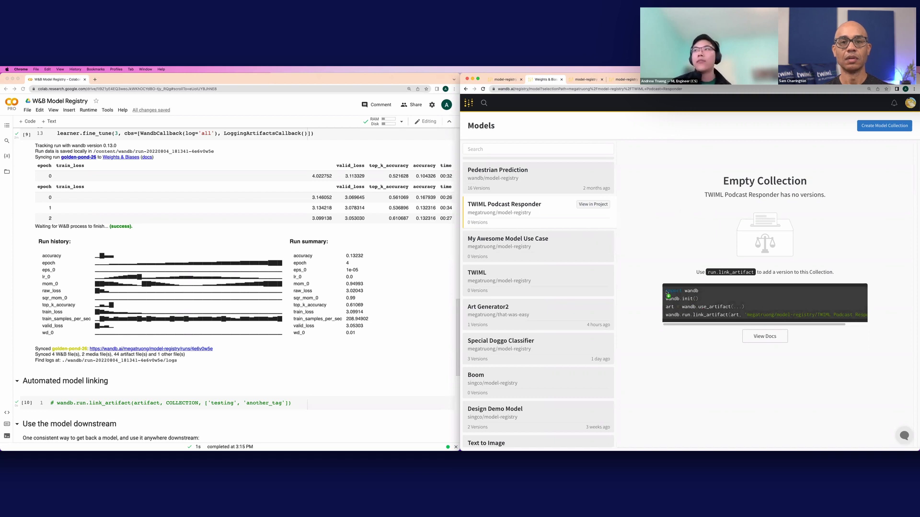
- Copy the link_artifact code sample from the empty collection into a new notebook code cell above Automated model linking
left_click_drag(665, 291, 907, 328)
key("super+c")
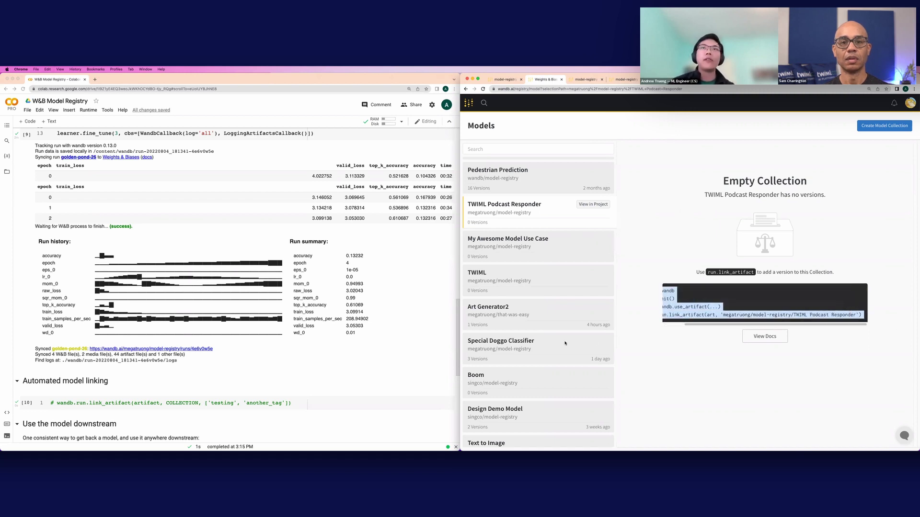
scroll(230, 384, "down", 2)
left_click(230, 383)
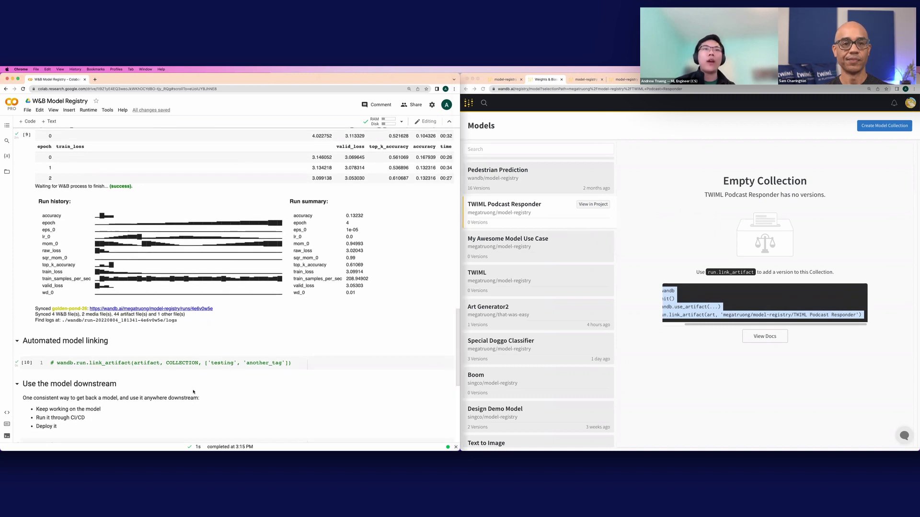
left_click(170, 337)
key("ctrl+m")
key("a")
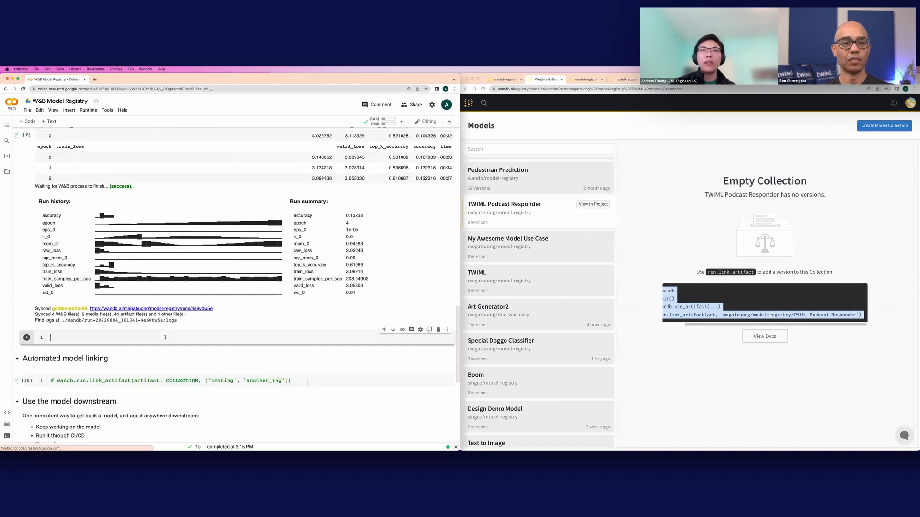
key("super+v")
- Comment out the use_artifact line, change the link_artifact argument from art to artifact, and run the cell
left_click(142, 353)
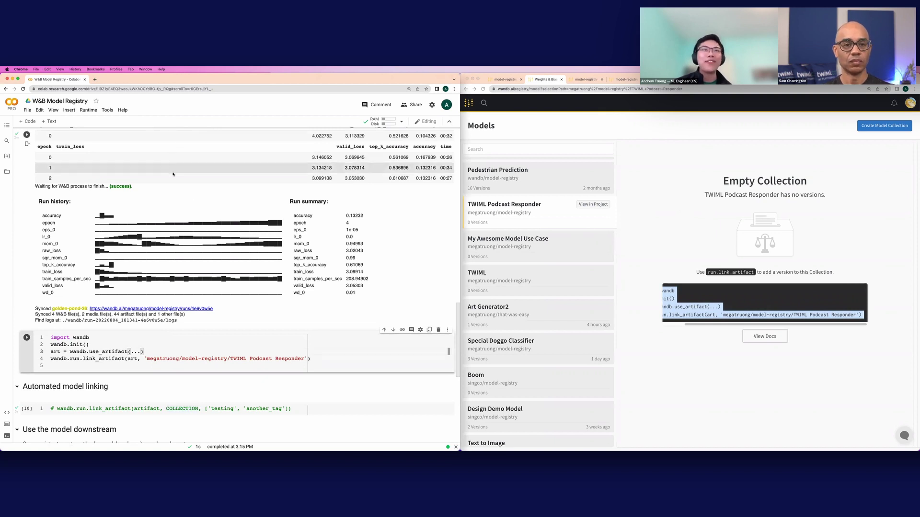
key("super+slash")
key("Down")
key("Left")
key("Left")
key("Left")
key("Left")
type("ifact")
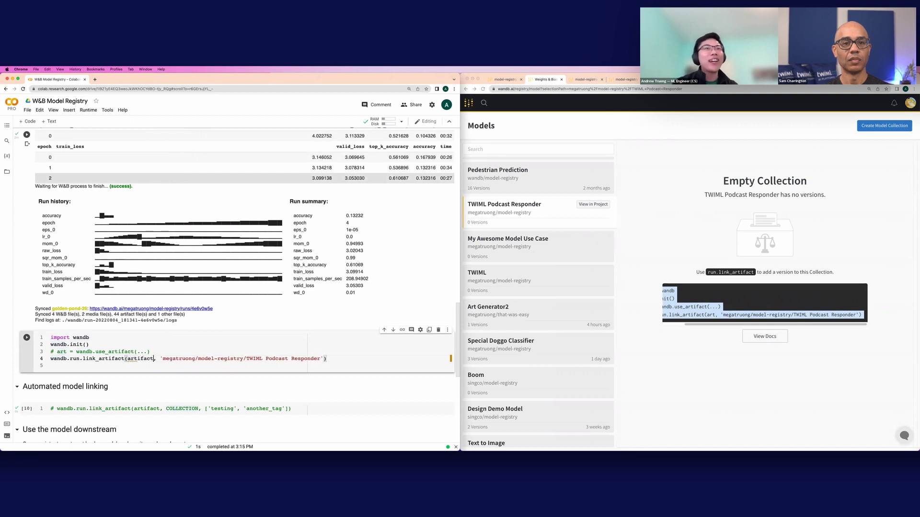
key("Down")
key("BackSpace")
key("shift+Return")
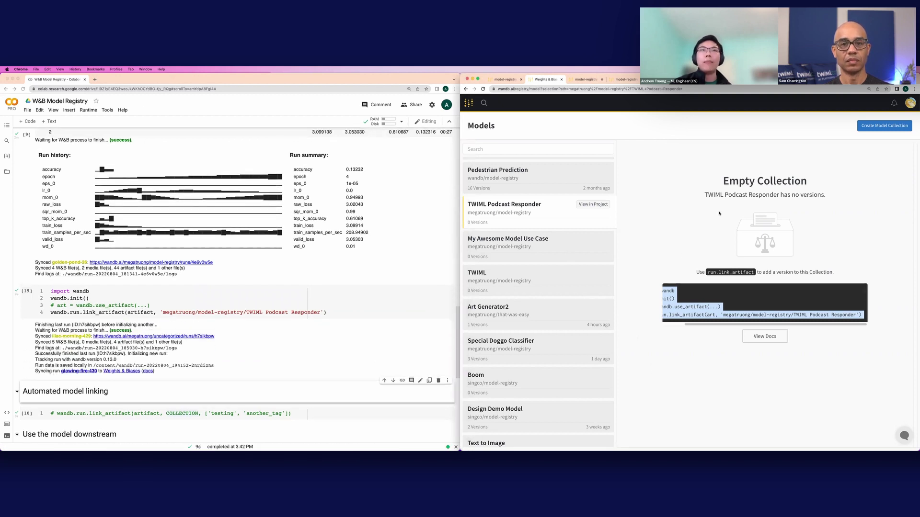
- Reload the TWIML Podcast Responder collection and review its version's metadata, usage, files, lineage and overview
left_click(690, 234)
right_click(665, 234)
left_click(642, 209)
key("super+r")
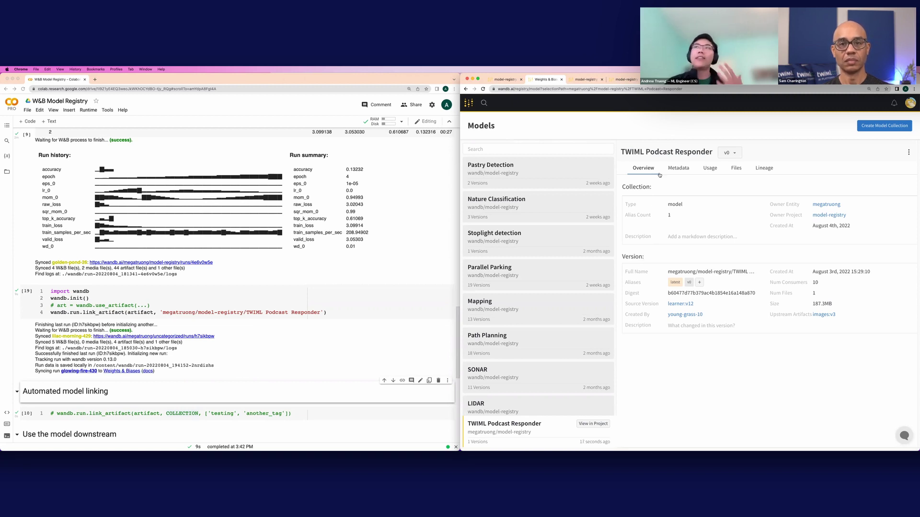
left_click(678, 172)
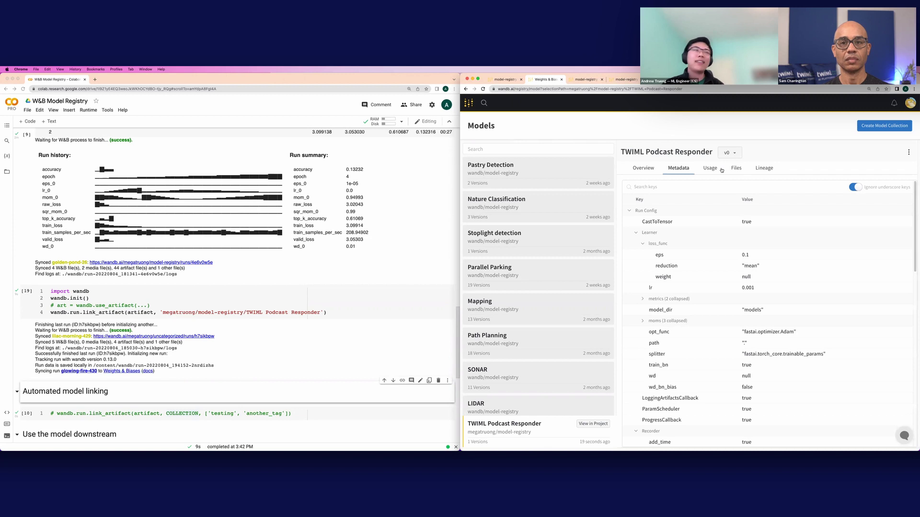
left_click(716, 169)
left_click(736, 171)
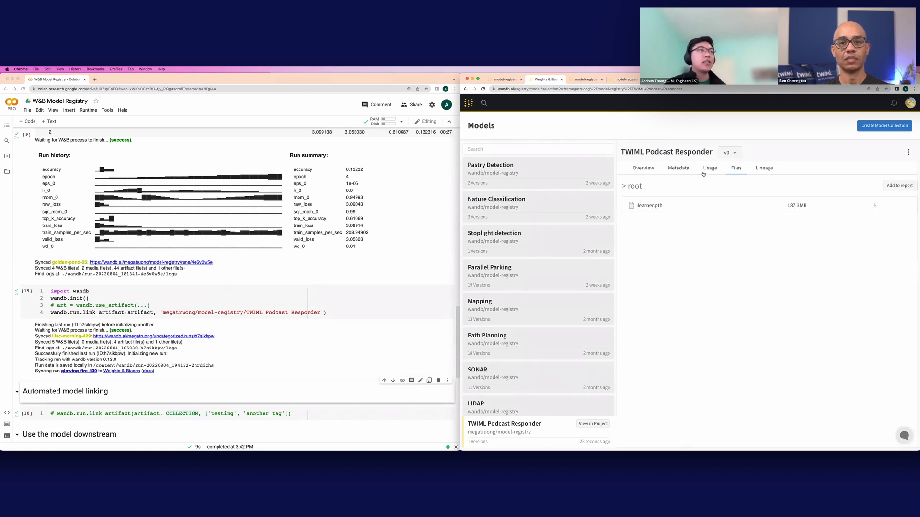
left_click(761, 169)
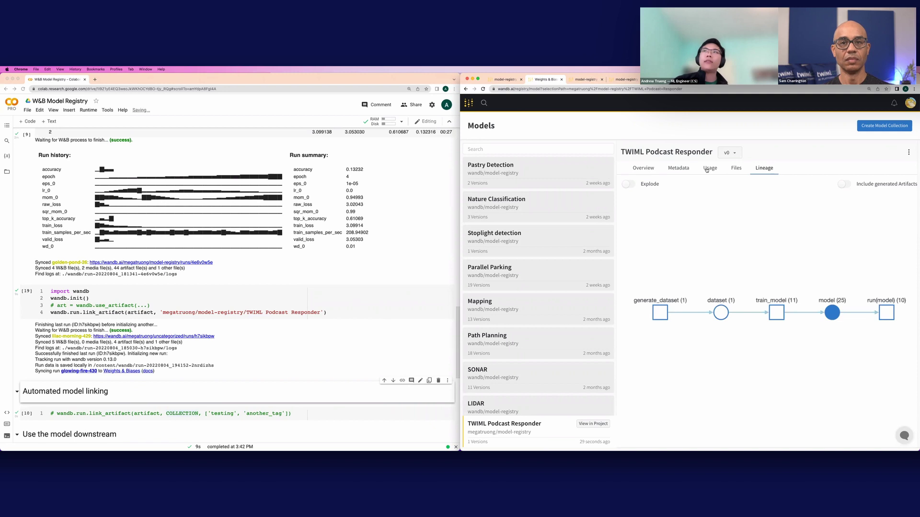
left_click(706, 169)
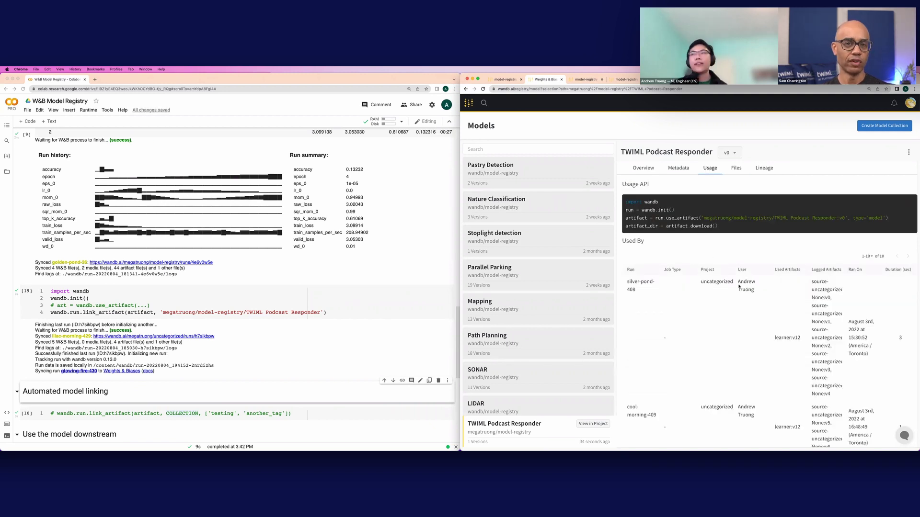
left_click(643, 168)
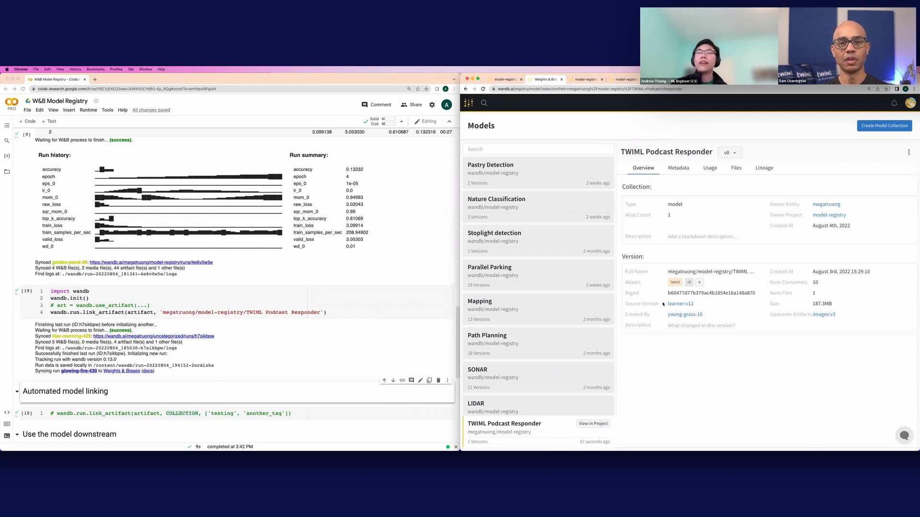
- Copy the TWIML Podcast Responder linking code again and paste it into a fresh cell above Automated model linking
scroll(282, 246, "up", 2)
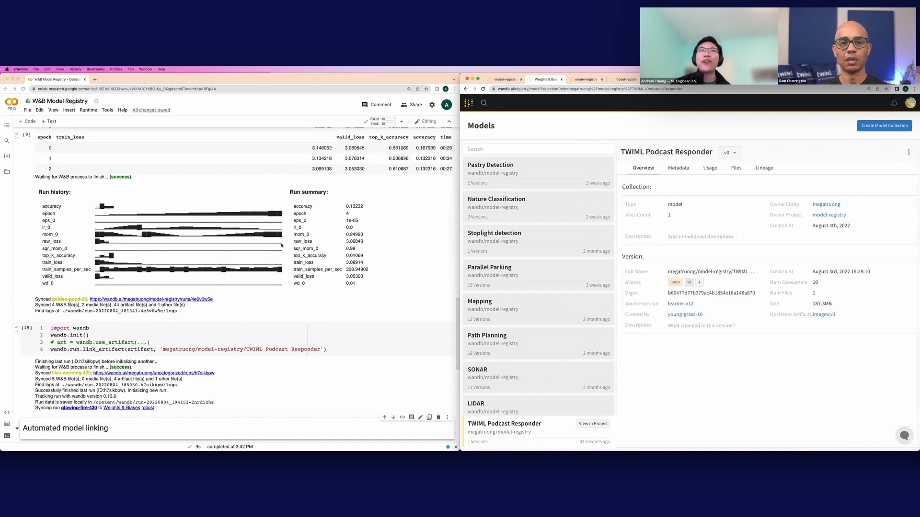
scroll(243, 199, "up", 5)
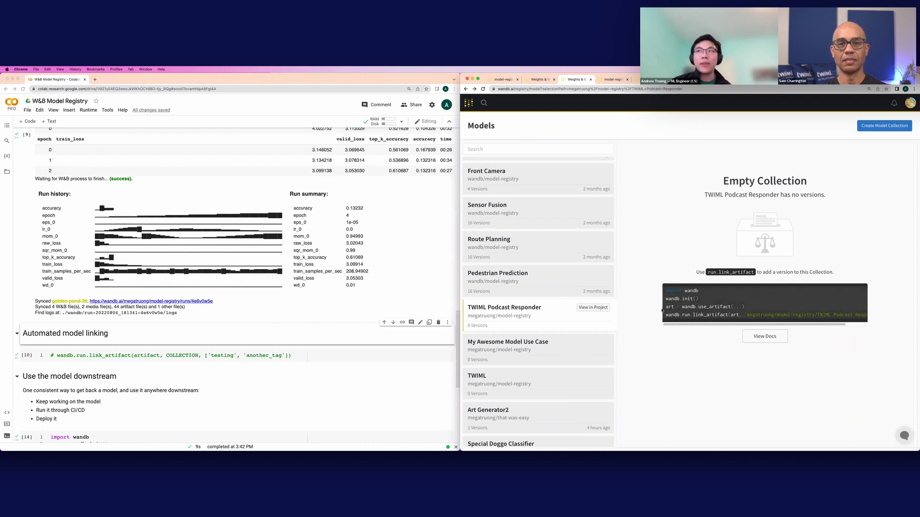
left_click_drag(667, 293, 866, 316)
key("super+c")
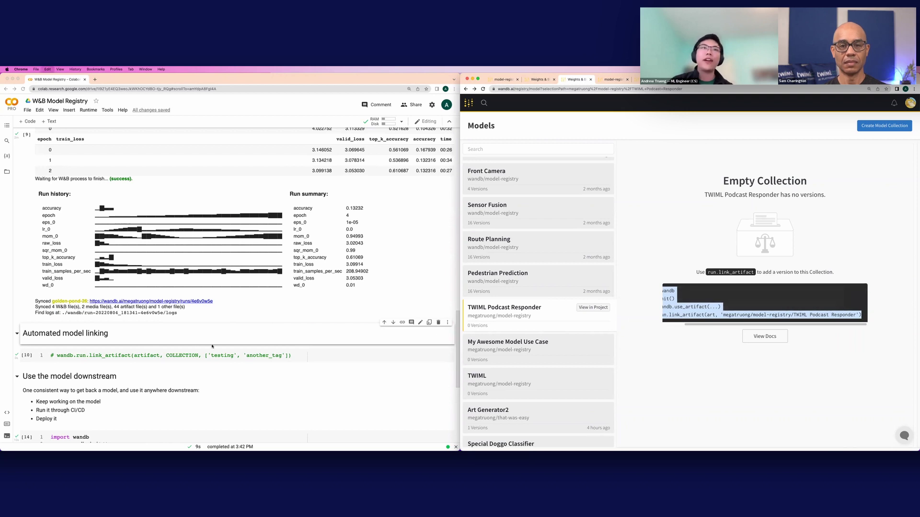
left_click(152, 339)
key("a")
key("super+v")
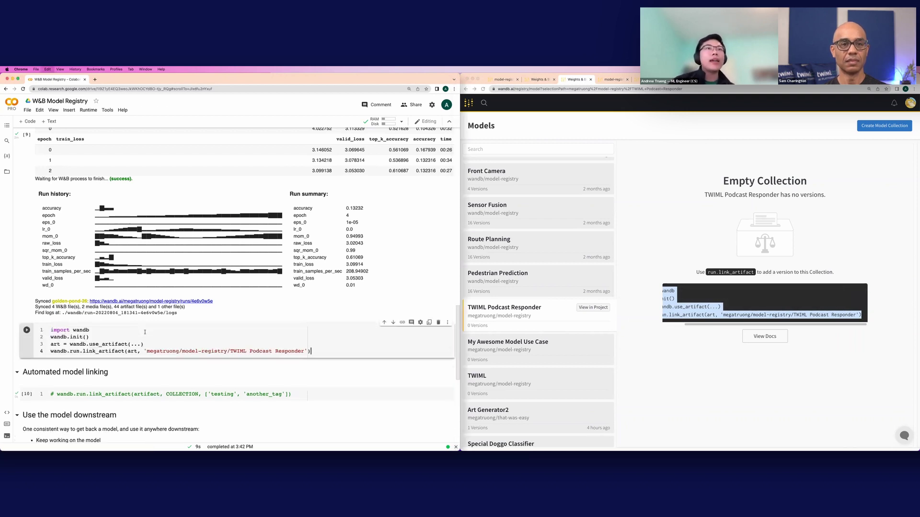
- Disable the use_artifact line as a comment, pass artifact to link_artifact, and run the cell to link the trained model
left_click(143, 344)
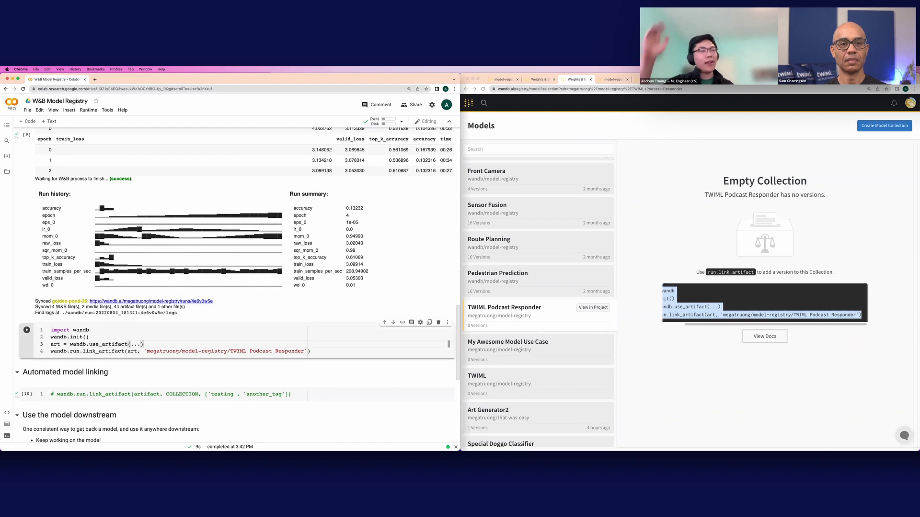
scroll(175, 245, "up", 2)
scroll(176, 244, "up", 2)
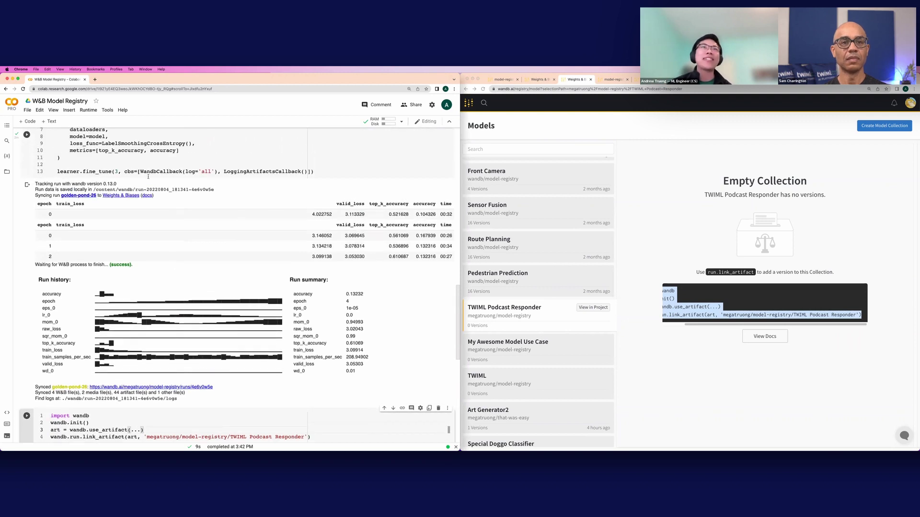
scroll(167, 324, "down", 1)
key("super+slash")
left_click(148, 424)
left_click(139, 424)
type("ifact")
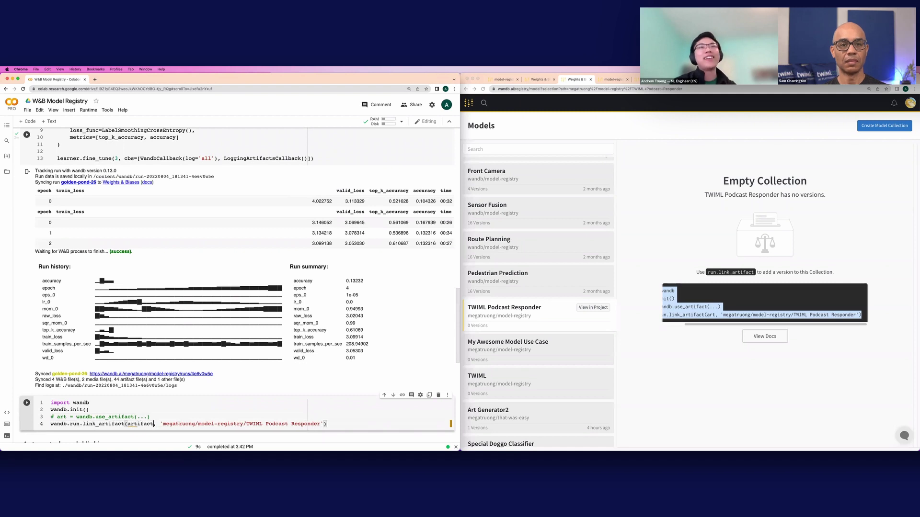
key("shift+Return")
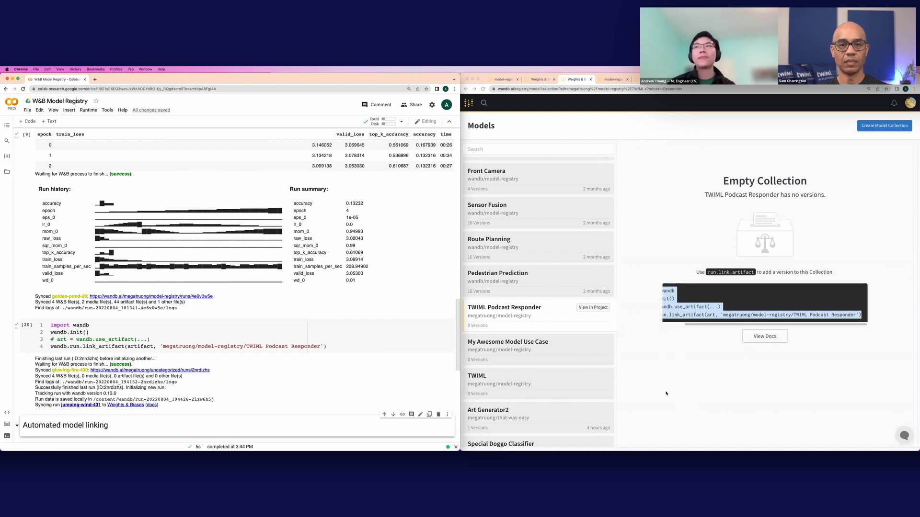
- Refresh the registry page and look through the linked model version's metadata, lineage, files and usage details
left_click(637, 332)
left_click(779, 395)
key("super+r")
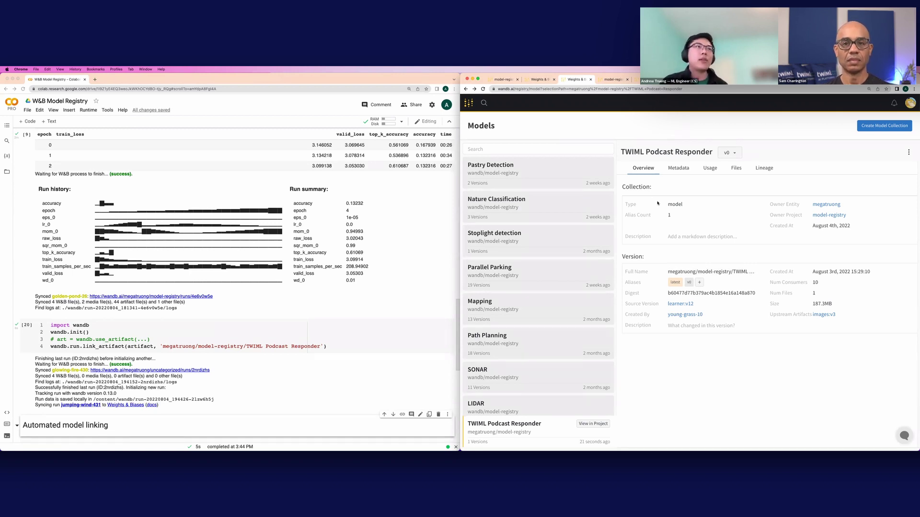
left_click(679, 169)
left_click(714, 171)
left_click(763, 172)
left_click(742, 170)
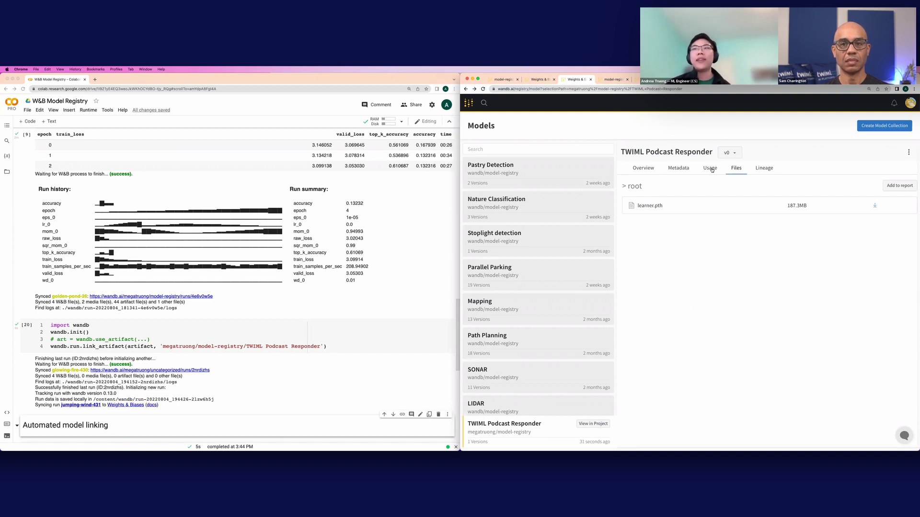
left_click(710, 169)
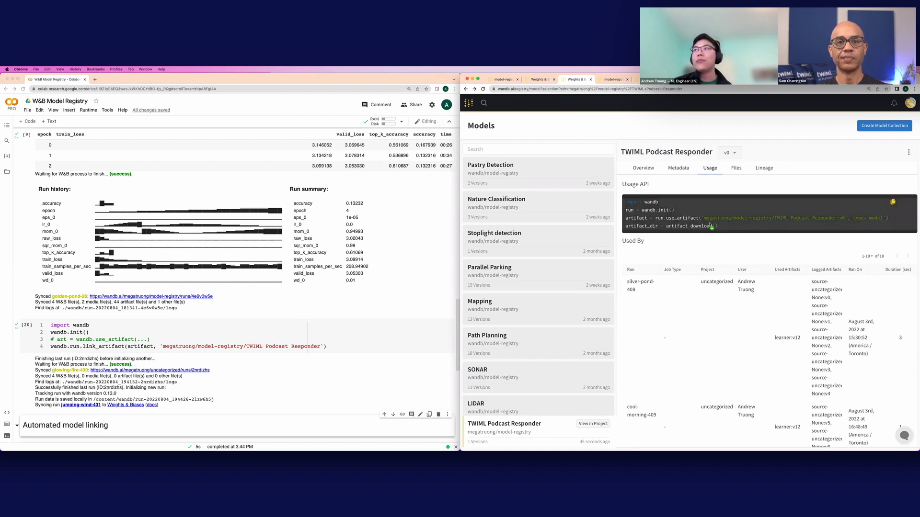
- Copy the Usage API code for TWIML Podcast Responder:v0 into a new notebook cell below the linking cell
left_click_drag(719, 226, 626, 203)
key("super+c")
left_click(111, 346)
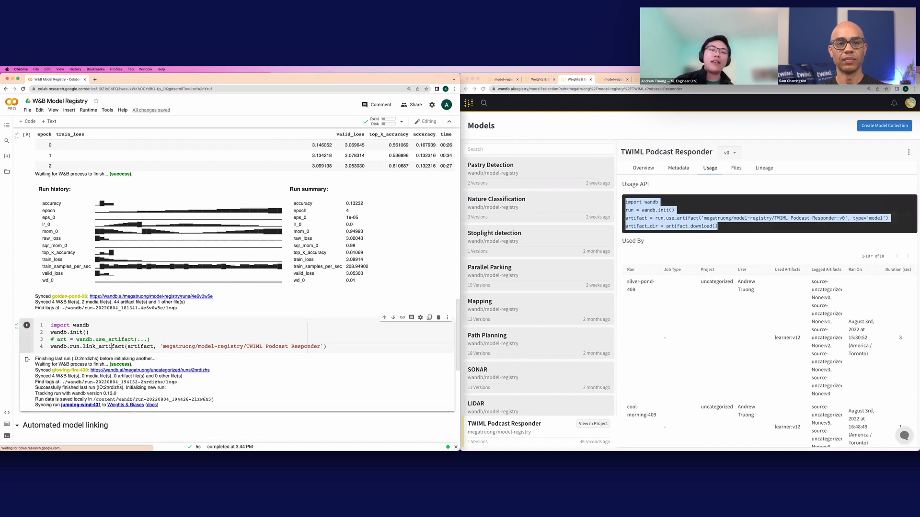
key("super+m")
key("b")
key("super+v")
scroll(114, 347, "down", 1)
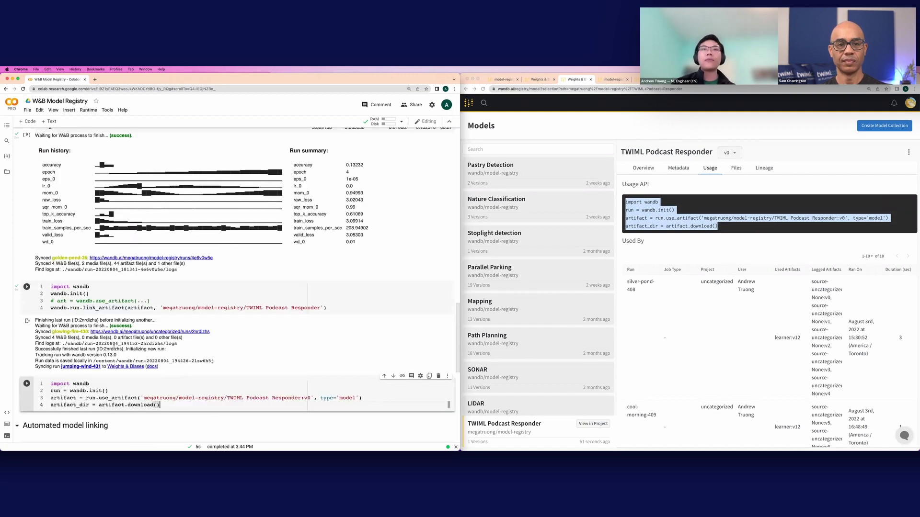
- Run the Usage API cell to download the TWIML Podcast Responder:v0 artifact, and return to the registry's usage page
key("alt+Return")
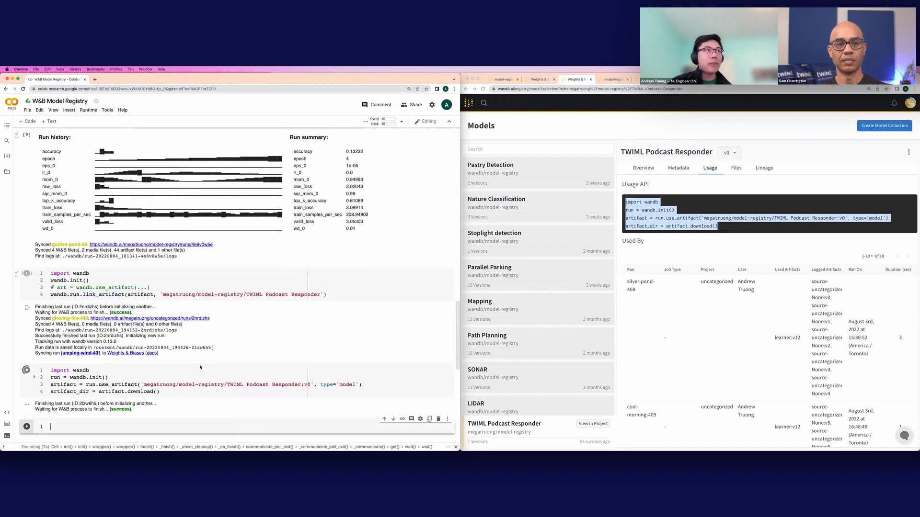
scroll(144, 378, "down", 1)
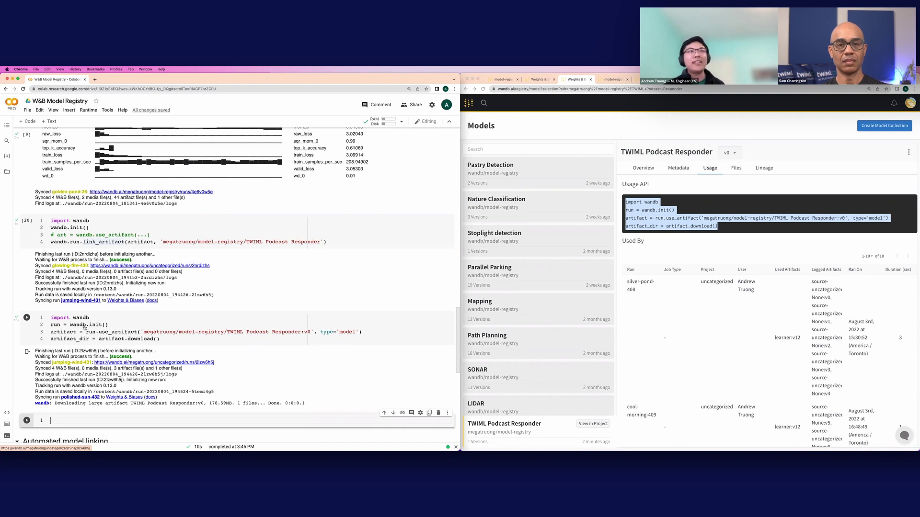
left_click(657, 316)
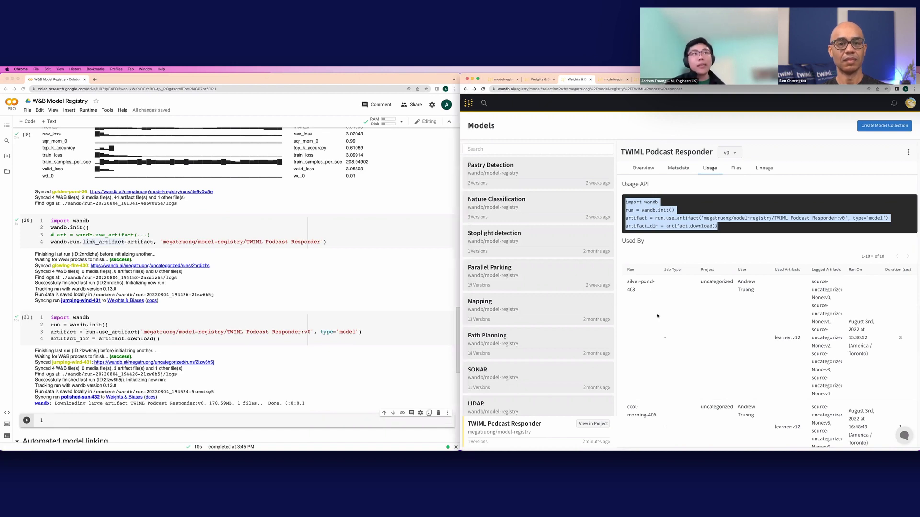